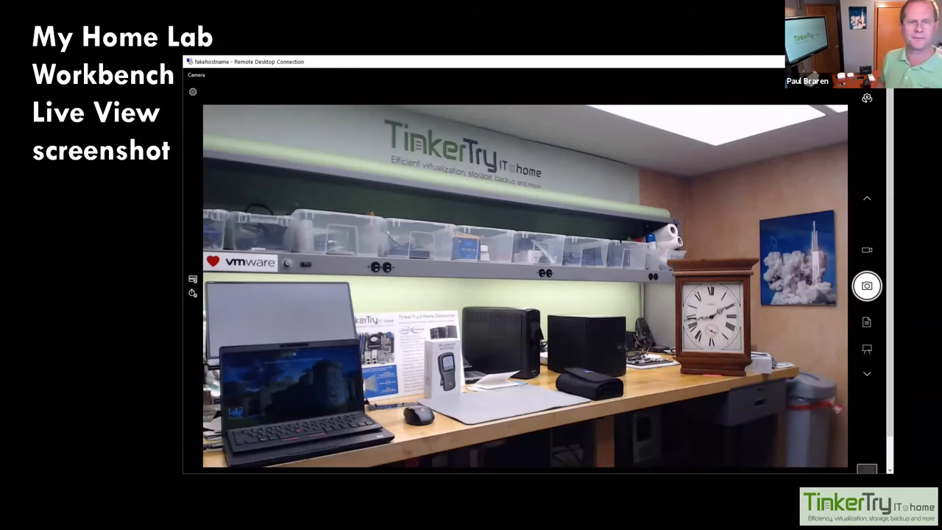
# - Advance past the ESXi console photo to the Demo Time (1 of 2) slide, then leave the slideshow
pyautogui.press('Right')
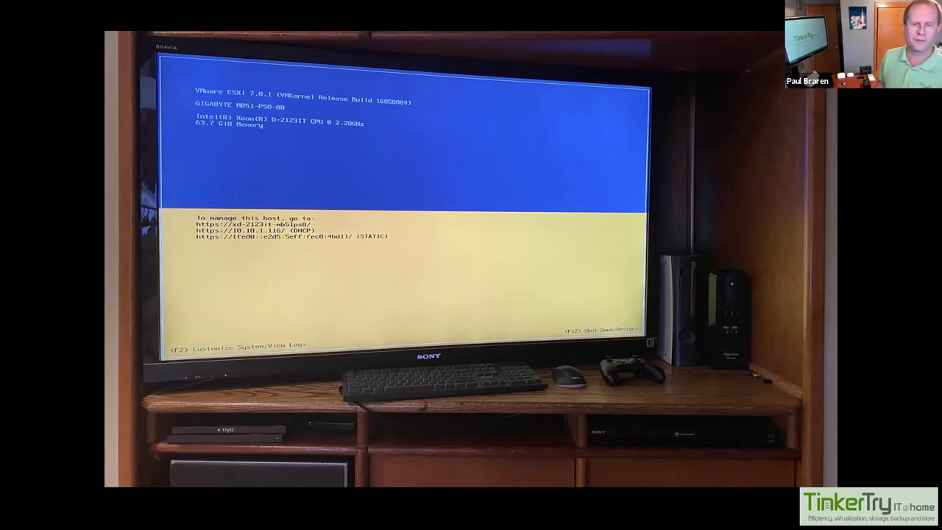
pyautogui.press('Right')
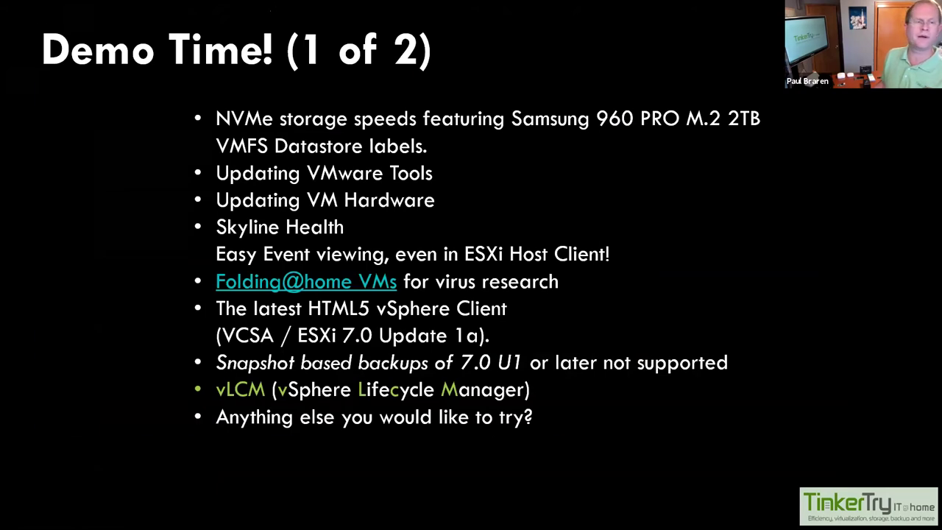
pyautogui.hotkey('alt', 'Tab')
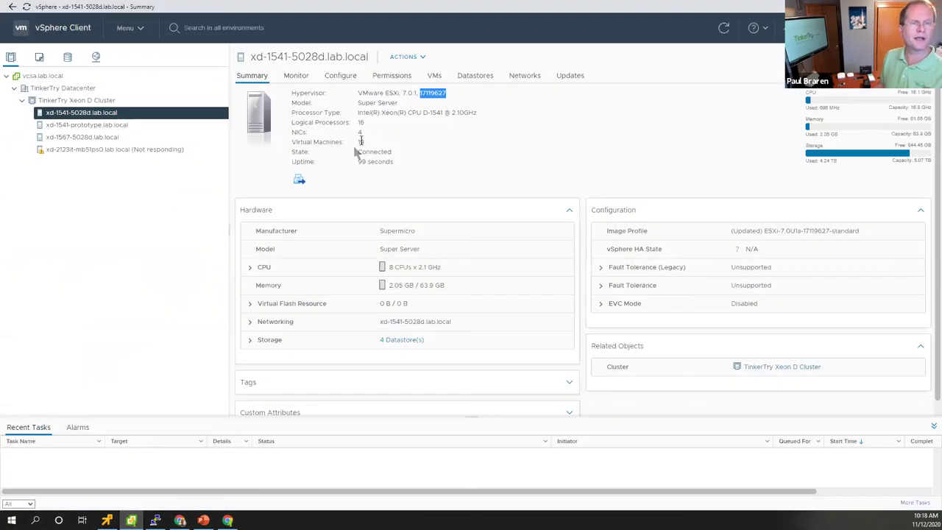
# - Highlight the host's ESXi build number 17119627, then bring up TinkerTry's article on updating ESXi
pyautogui.doubleClick(425, 93)
pyautogui.click(498, 98)
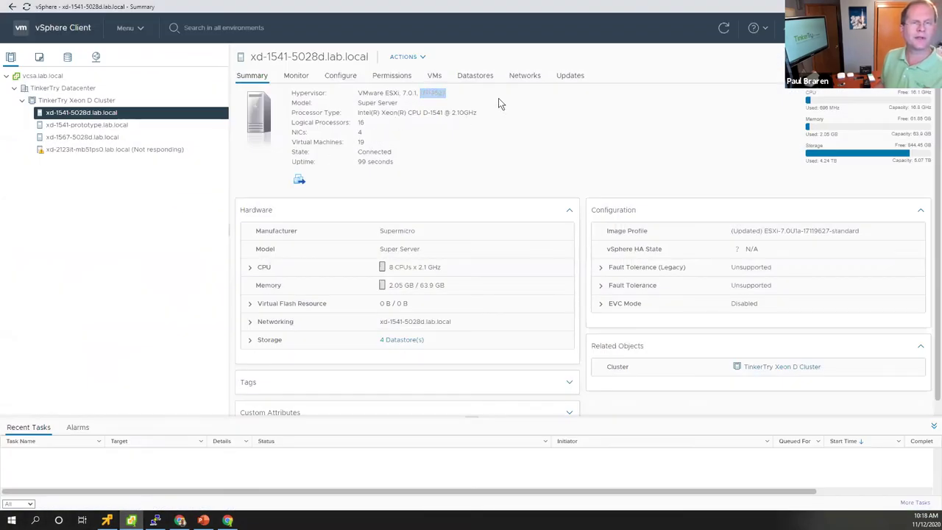
pyautogui.doubleClick(425, 92)
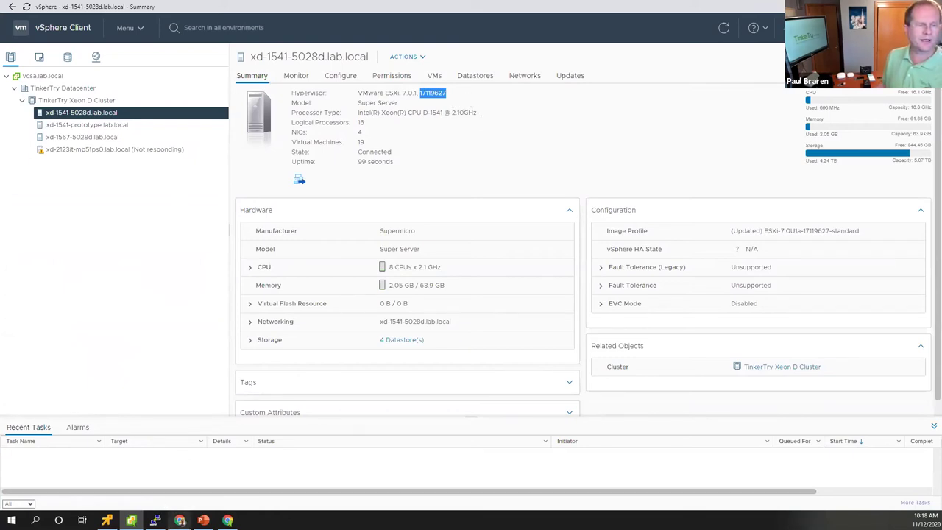
pyautogui.click(180, 520)
pyautogui.click(87, 14)
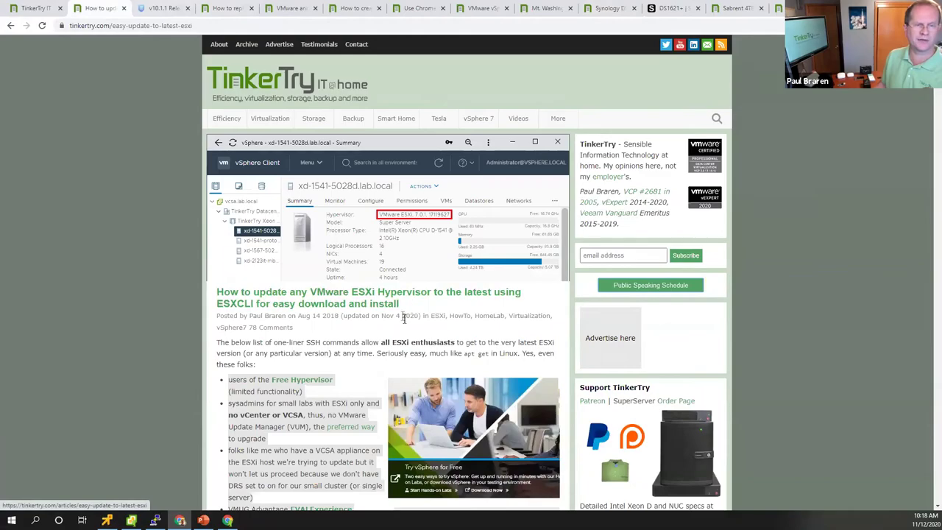
# - Scroll through the ESXi 7.0.x update commands, sliding the code boxes sideways to read them
pyautogui.scroll(-2, 409, 302)
pyautogui.scroll(-20, 410, 323)
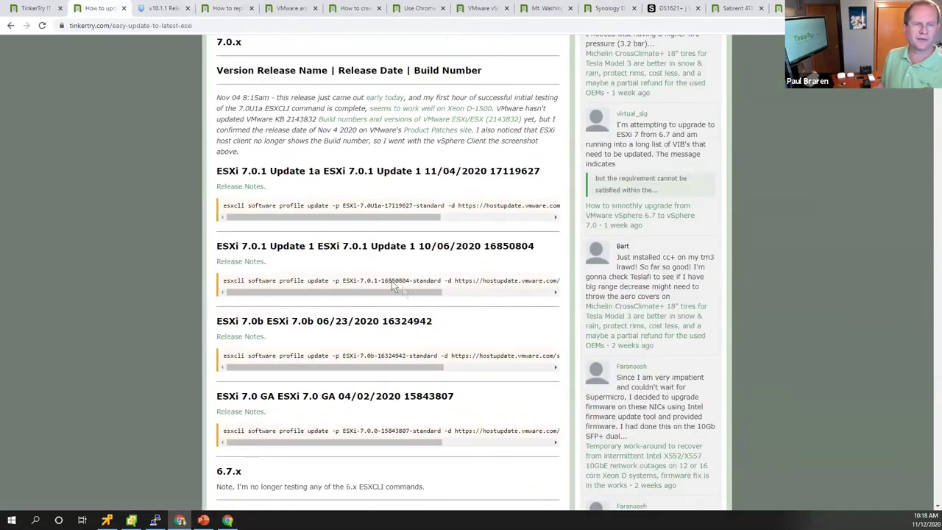
pyautogui.scroll(2, 392, 280)
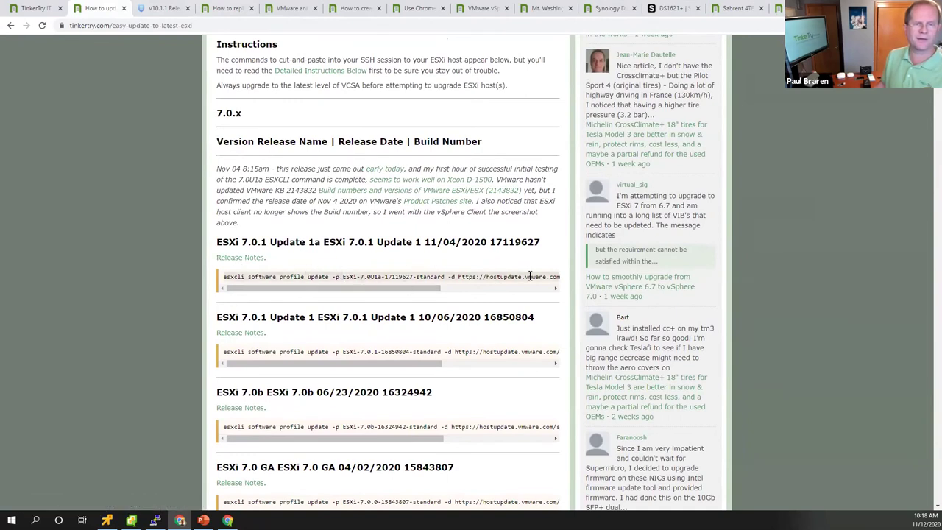
pyautogui.moveTo(393, 289); pyautogui.dragTo(38, 284)
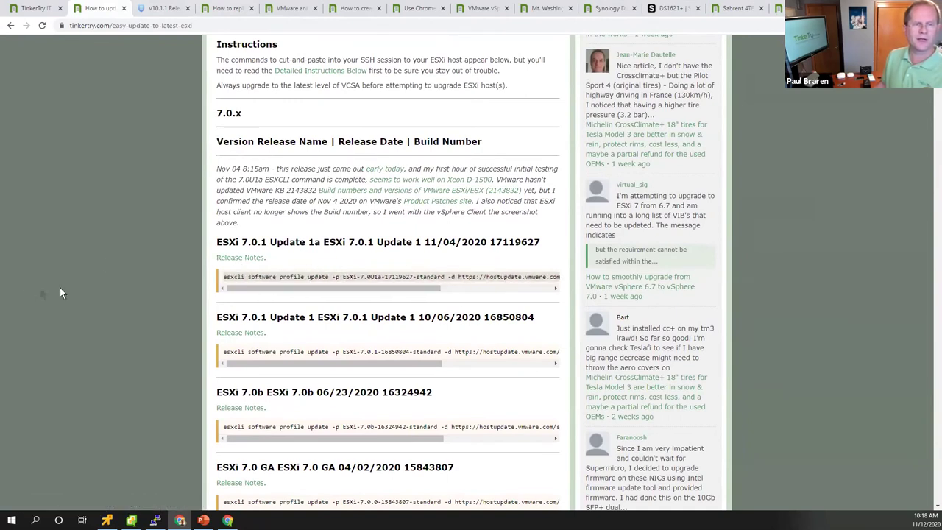
pyautogui.scroll(-15, 121, 251)
pyautogui.scroll(8, 121, 251)
pyautogui.rightClick(133, 257)
pyautogui.click(120, 121)
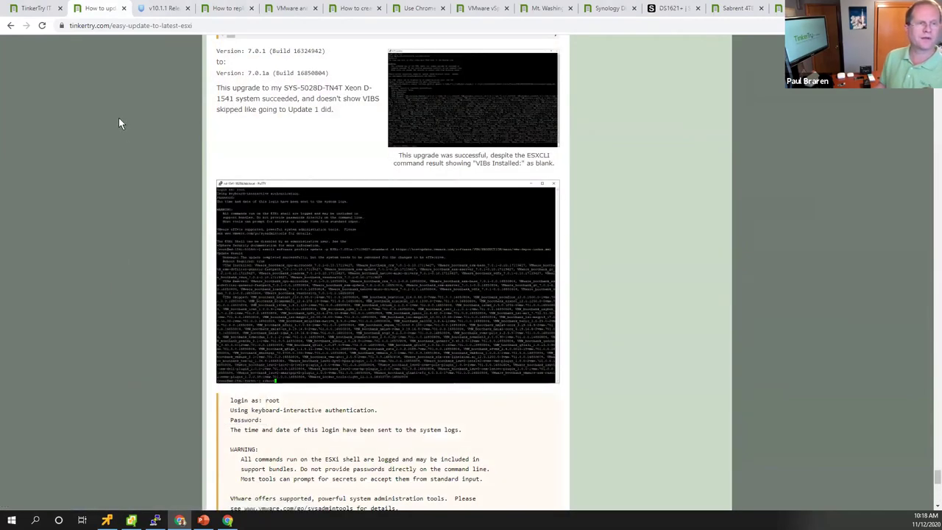
pyautogui.scroll(-2, 119, 118)
pyautogui.scroll(3, 118, 118)
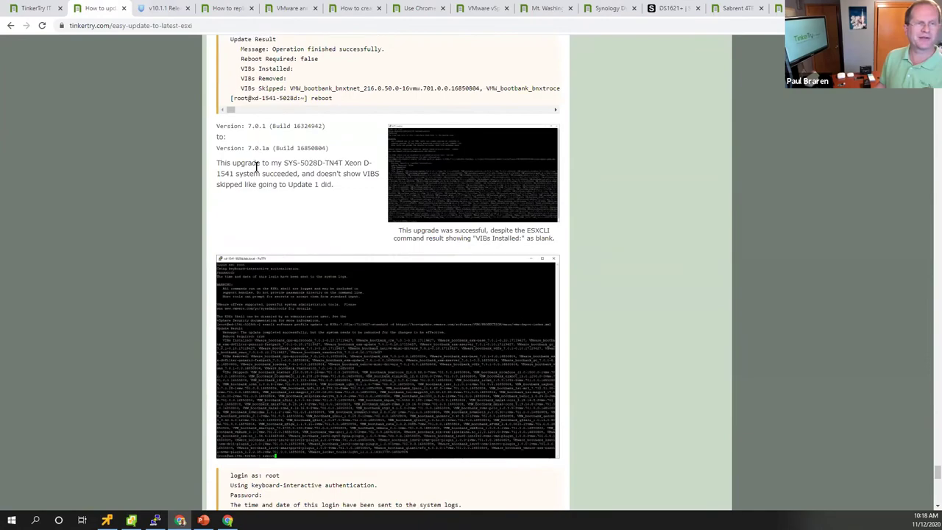
pyautogui.scroll(-1, 514, 176)
# - Enlarge and close the ESXCLI upgrade screenshot, review the results, then switch to NAKIVO's v10.1.1 Release Notes
pyautogui.click(514, 182)
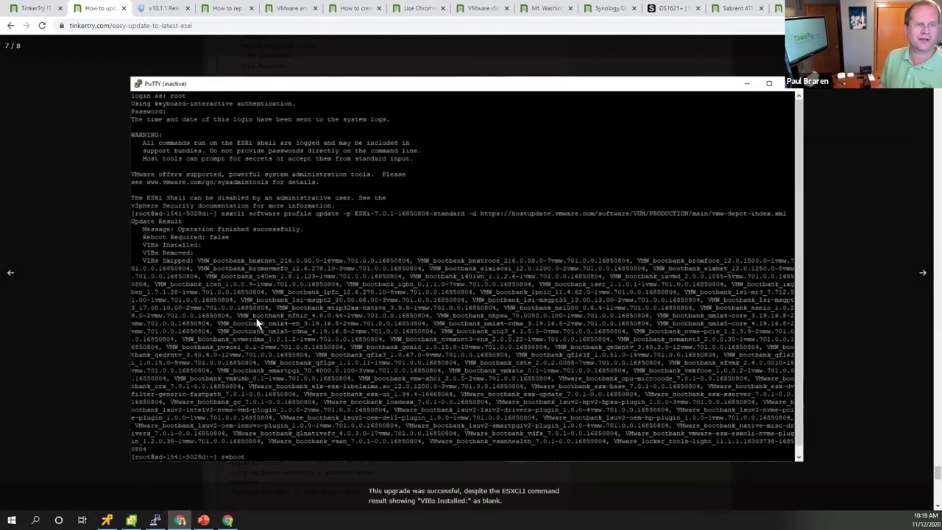
pyautogui.click(363, 335)
pyautogui.scroll(-5, 224, 380)
pyautogui.moveTo(227, 380)
pyautogui.mouseDown()
pyautogui.moveTo(353, 376)
pyautogui.moveTo(219, 378)
pyautogui.mouseUp()
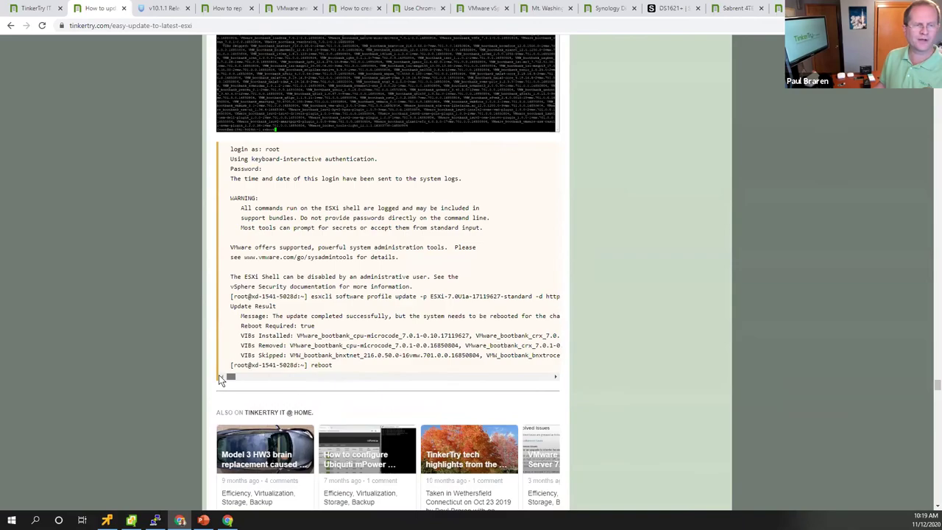
pyautogui.scroll(1, 336, 254)
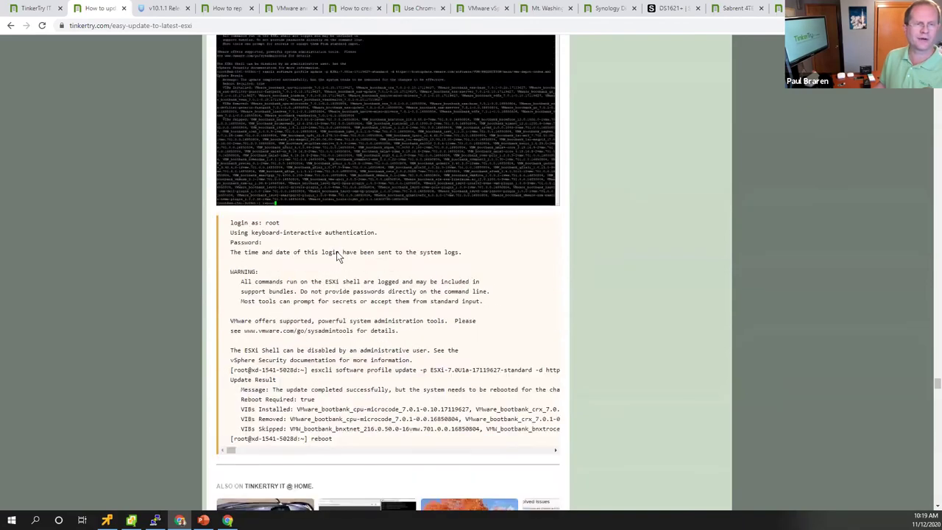
pyautogui.scroll(4, 337, 254)
pyautogui.scroll(-4, 341, 263)
pyautogui.scroll(7, 344, 268)
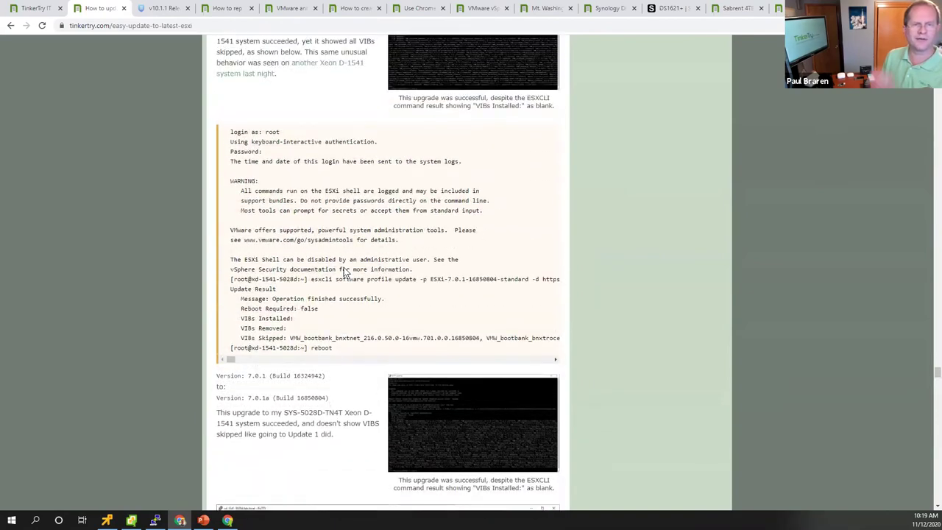
pyautogui.scroll(2, 343, 271)
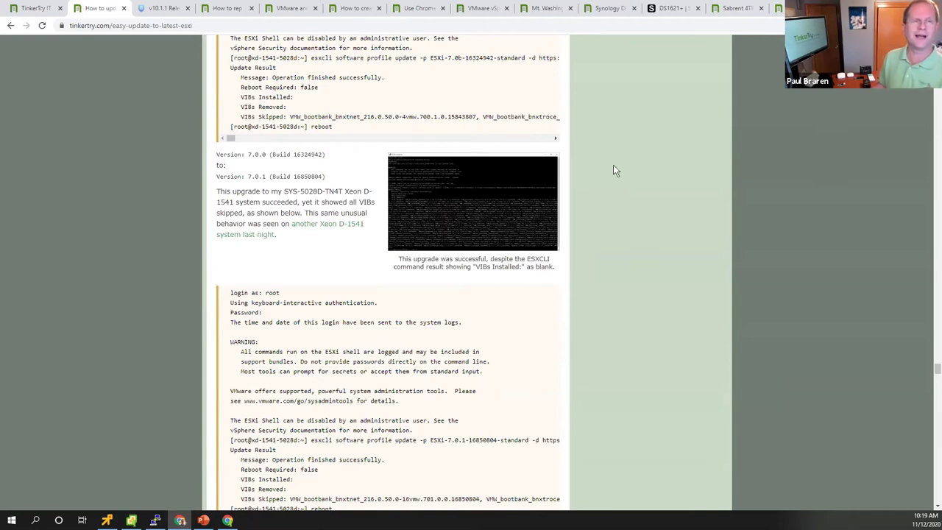
pyautogui.click(167, 11)
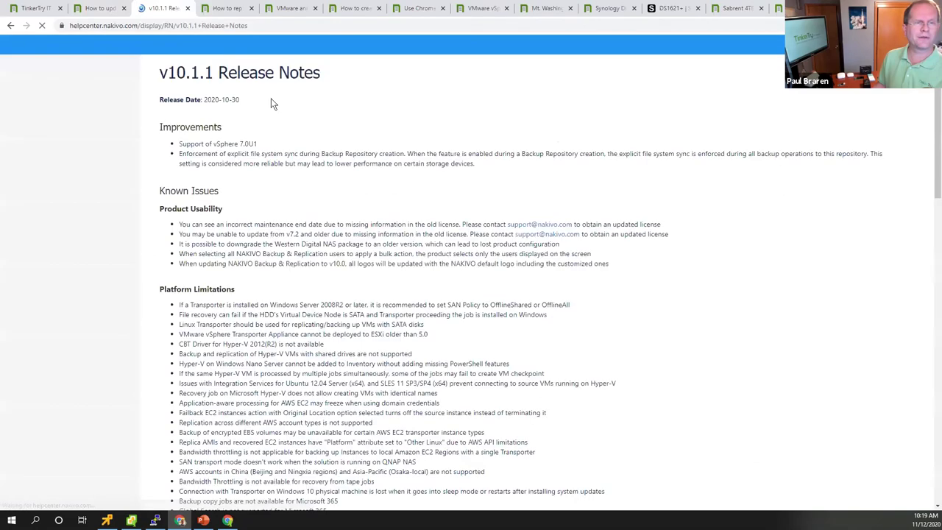
# - Highlight the 'Support of vSphere 7.0U1' improvement in NAKIVO's v10.1.1 Release Notes, then switch away
pyautogui.moveTo(264, 144); pyautogui.dragTo(180, 126)
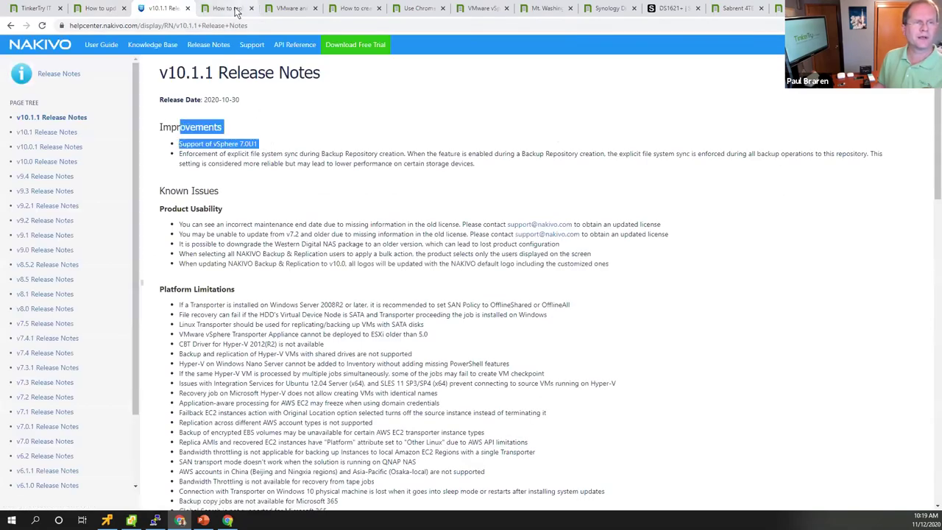
pyautogui.click(256, 142)
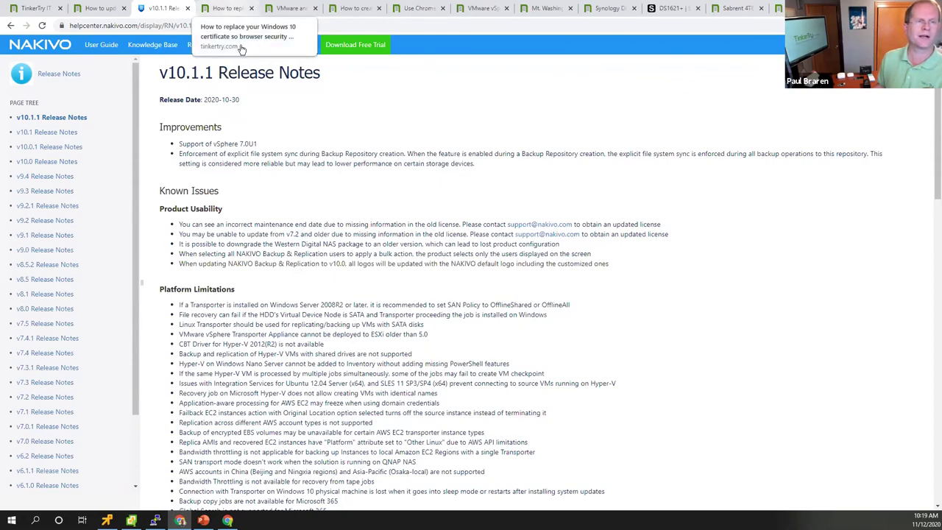
pyautogui.click(228, 8)
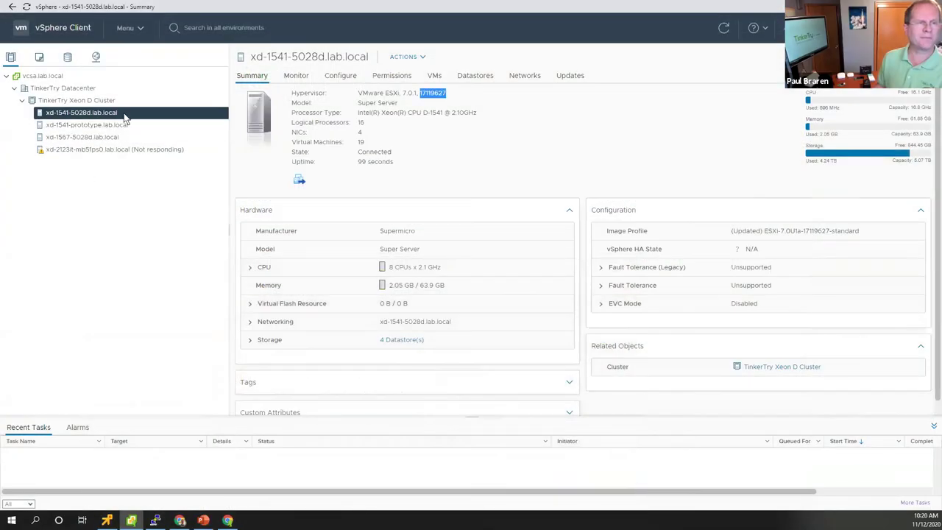
# - Show the cyberpowerups - ppb440-local VM summary from the Autostarted folder, then return to Chrome
pyautogui.click(40, 58)
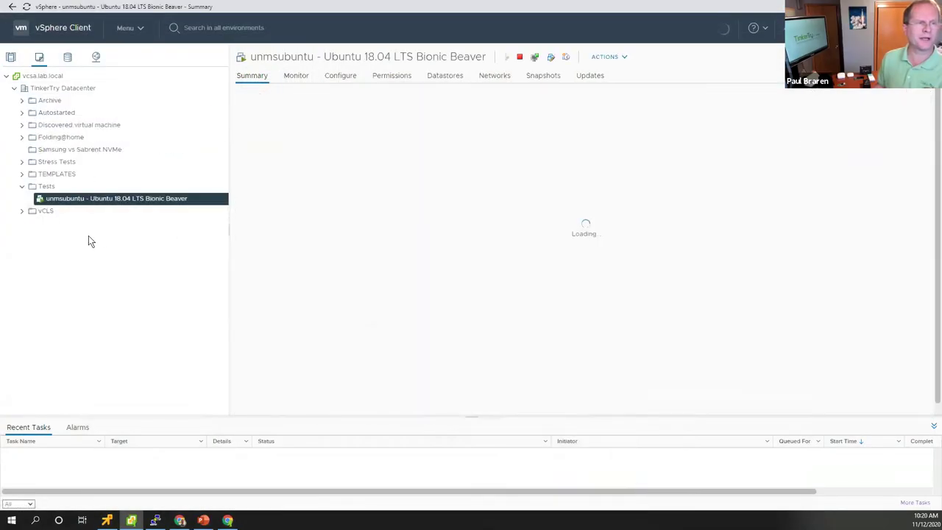
pyautogui.click(22, 112)
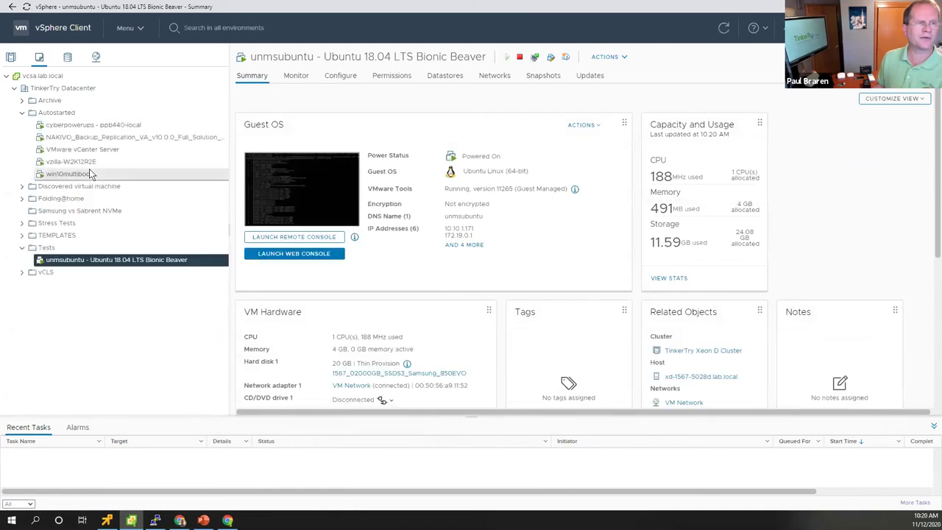
pyautogui.click(133, 124)
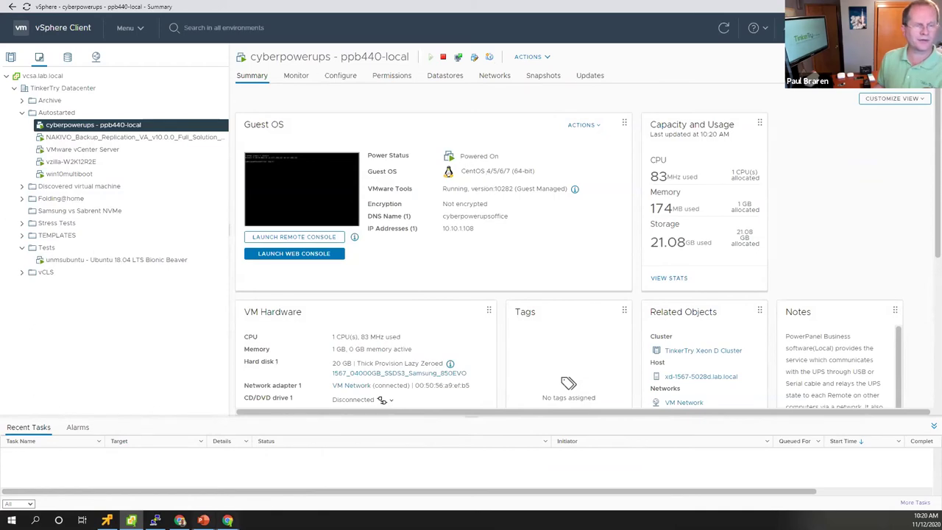
pyautogui.hotkey('alt', 'Tab')
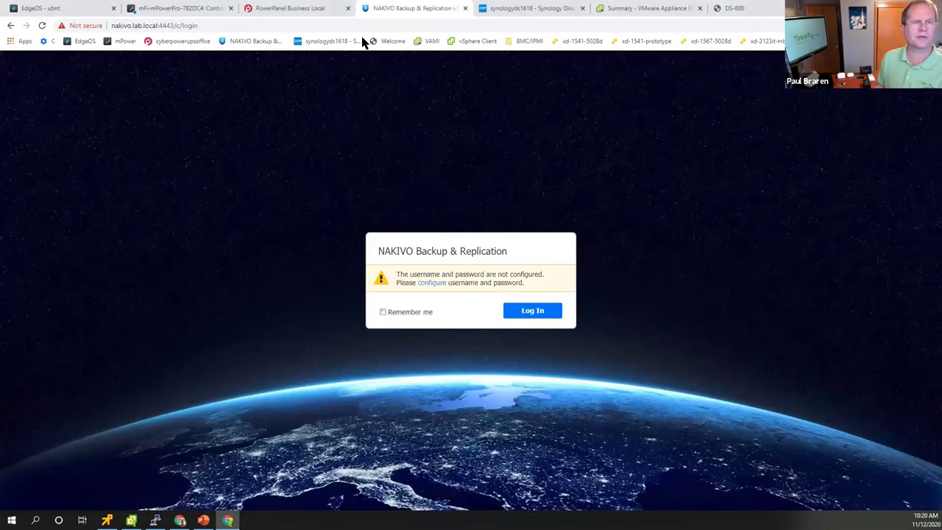
# - Open the PowerPanel Business dashboard, highlight the 51 % output load, then return to vSphere Client
pyautogui.click(291, 9)
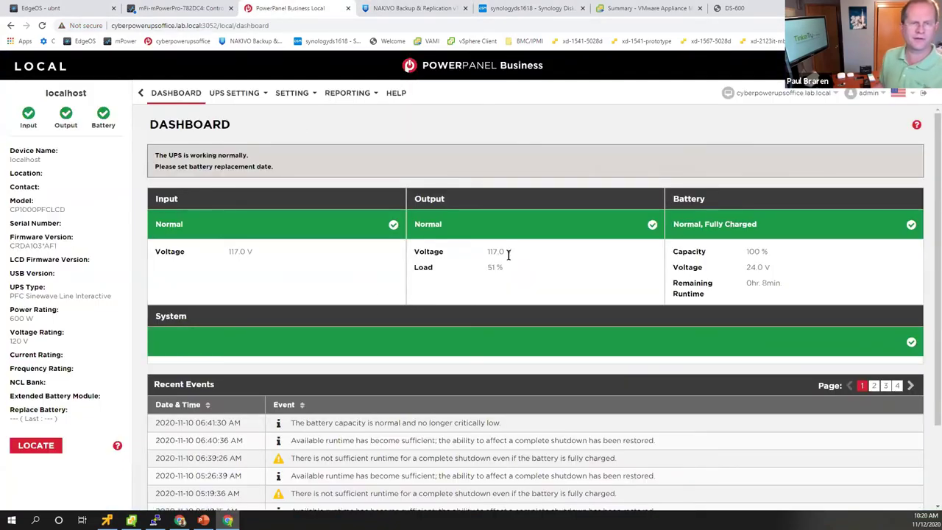
pyautogui.moveTo(509, 270); pyautogui.dragTo(414, 268)
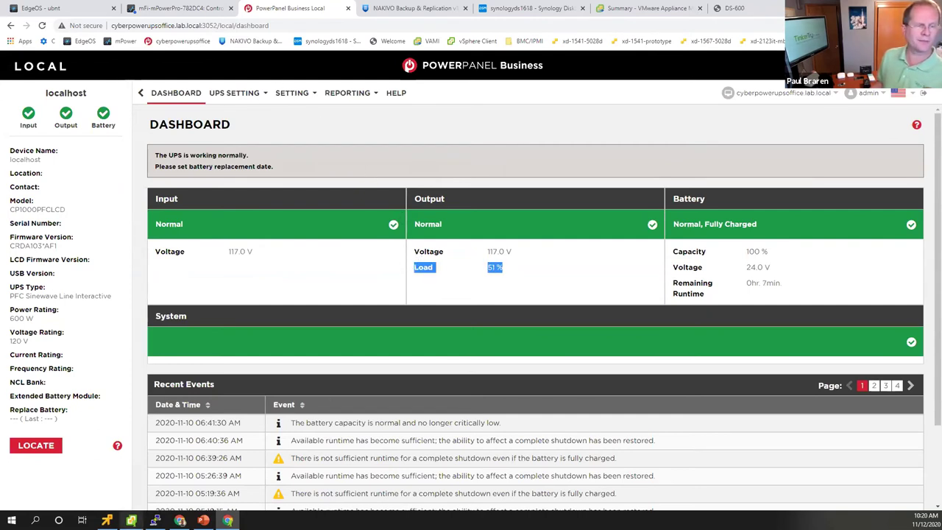
pyautogui.hotkey('alt', 'Tab')
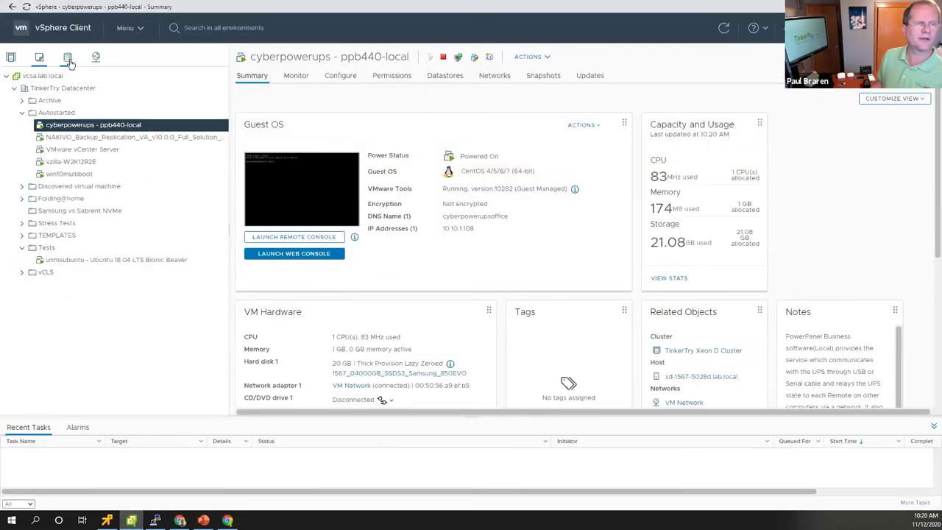
# - Browse files on the 1567_18000GB_HDDS3 and 1541_04000GB_NVMe datastores, then go back to Hosts and Clusters
pyautogui.click(68, 59)
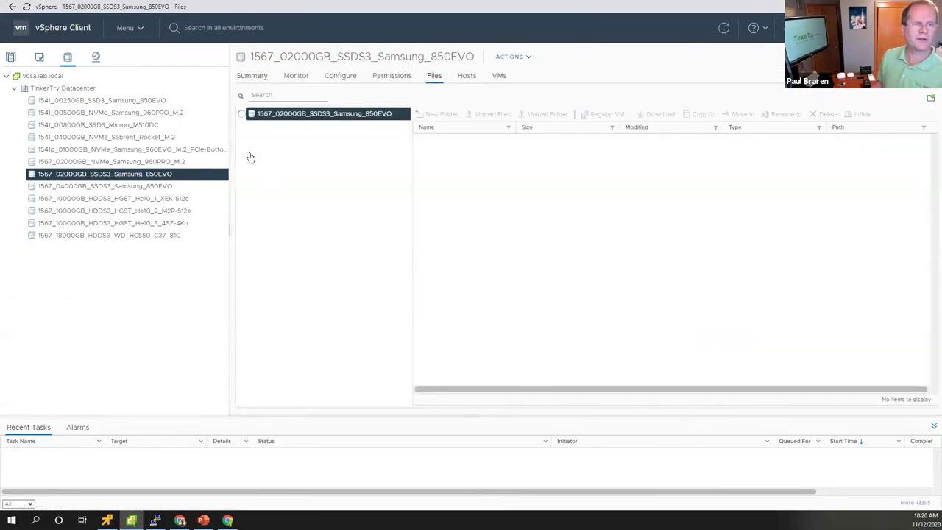
pyautogui.moveTo(228, 230); pyautogui.dragTo(256, 215)
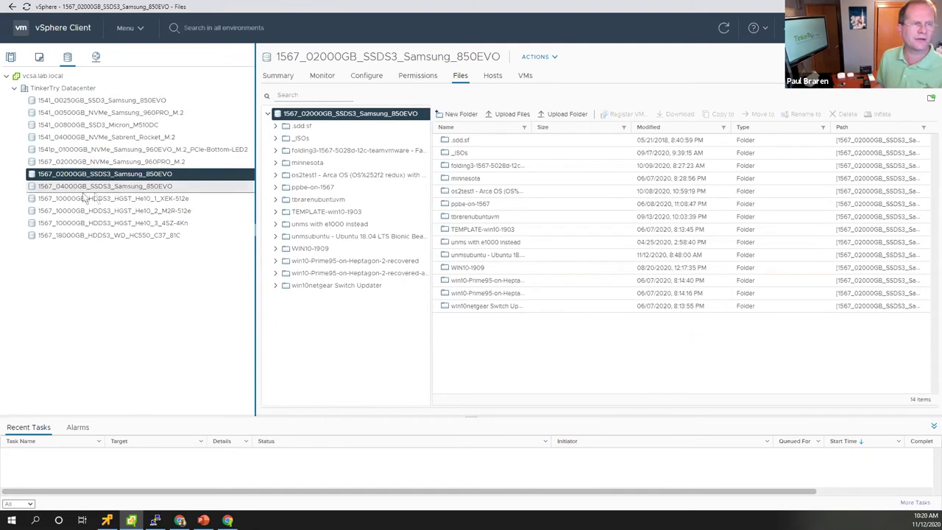
pyautogui.click(77, 234)
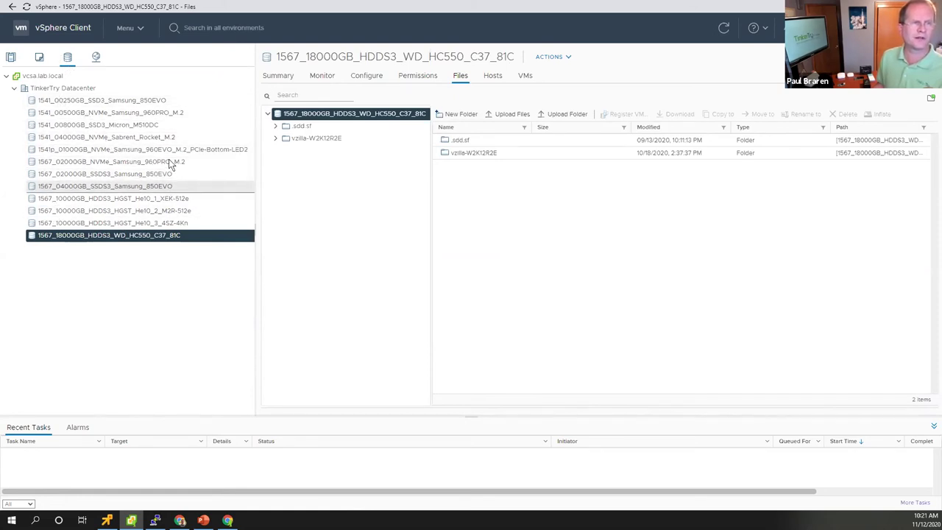
pyautogui.click(151, 137)
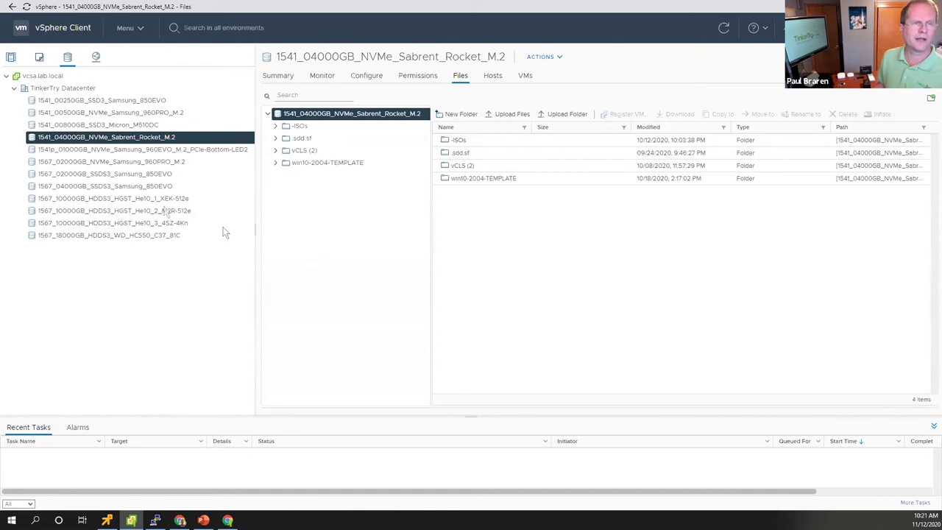
pyautogui.click(11, 57)
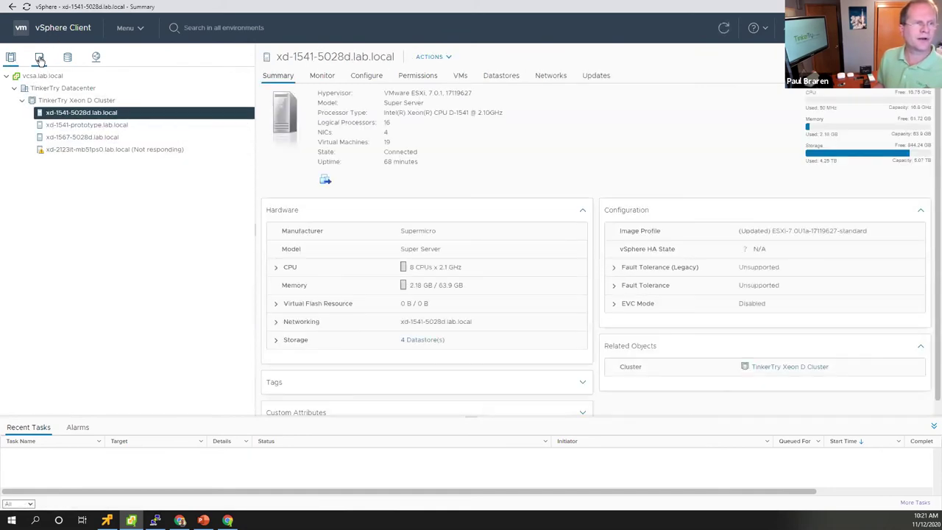
# - Switch to the VMs and Templates view showing the cyberpowerups VM, then bring PowerPanel Business forward
pyautogui.click(40, 57)
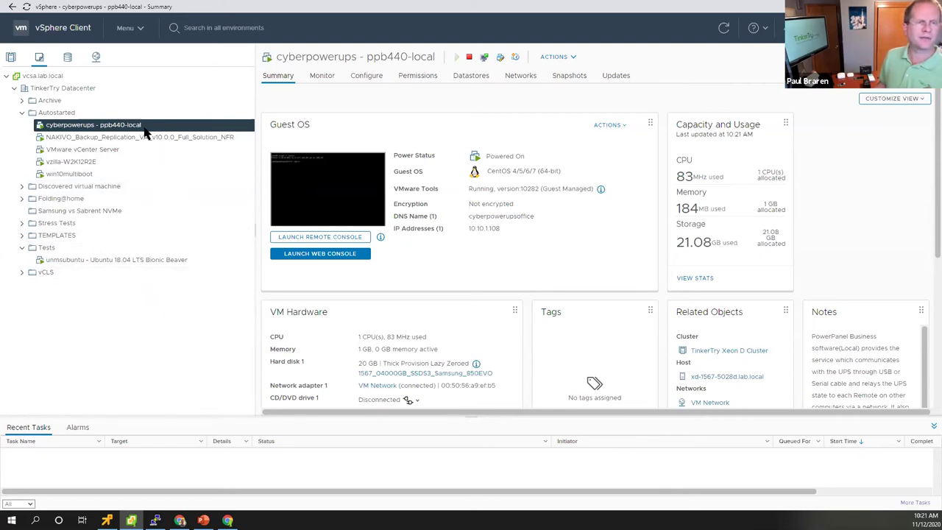
pyautogui.moveTo(180, 521)
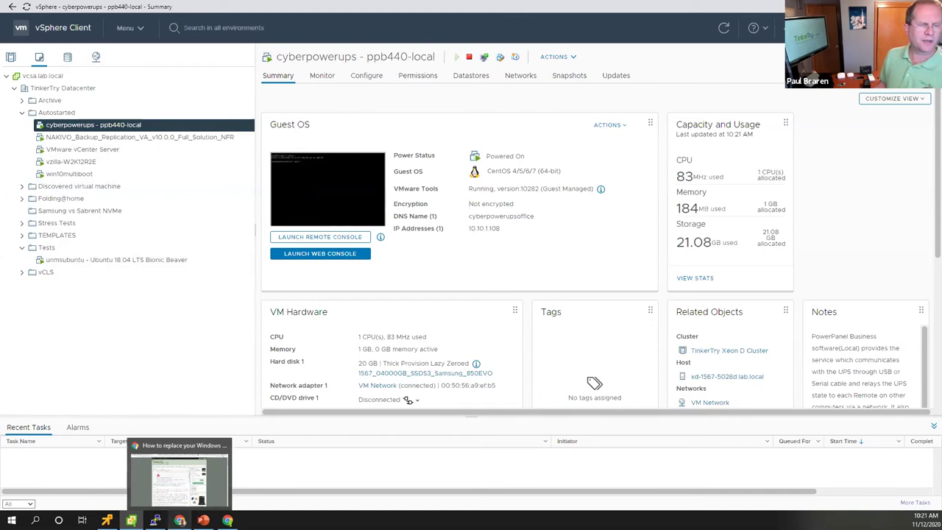
pyautogui.moveTo(228, 520)
pyautogui.click(224, 456)
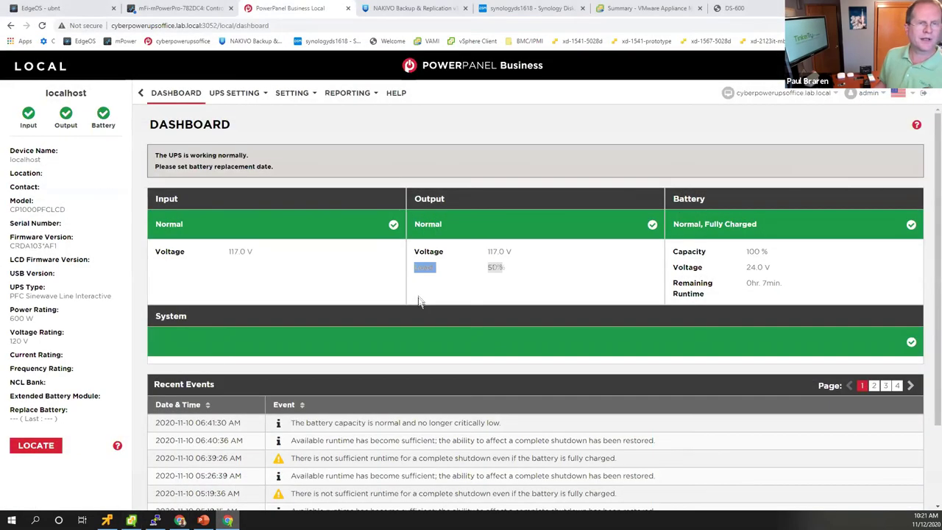
pyautogui.doubleClick(494, 267)
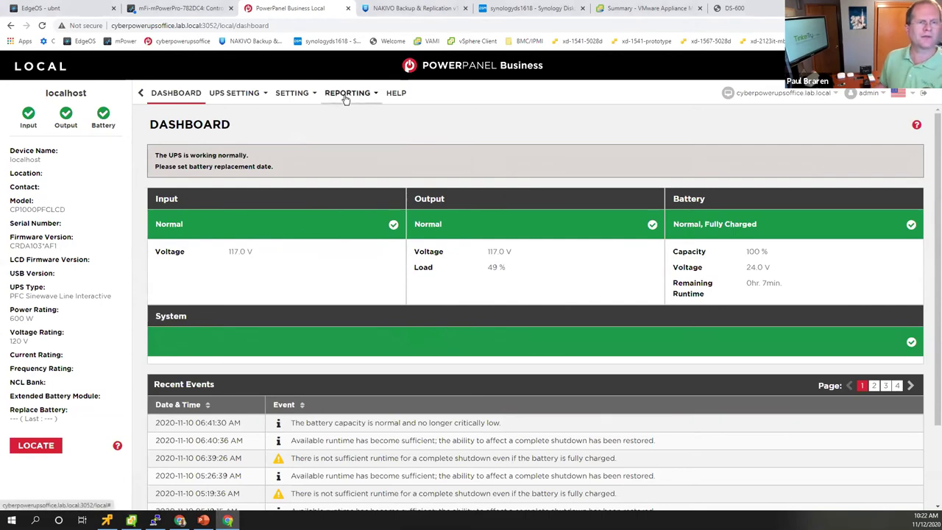
pyautogui.hotkey('alt', 'Tab')
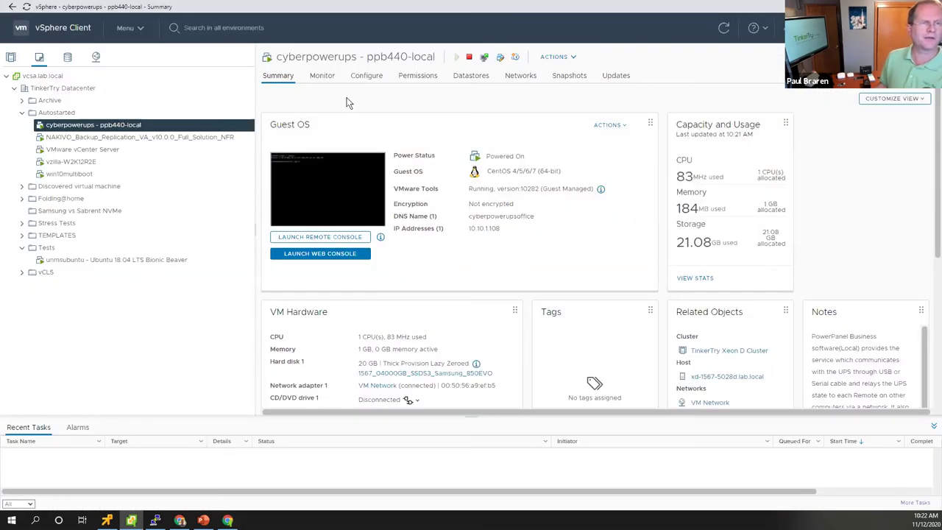
pyautogui.click(151, 137)
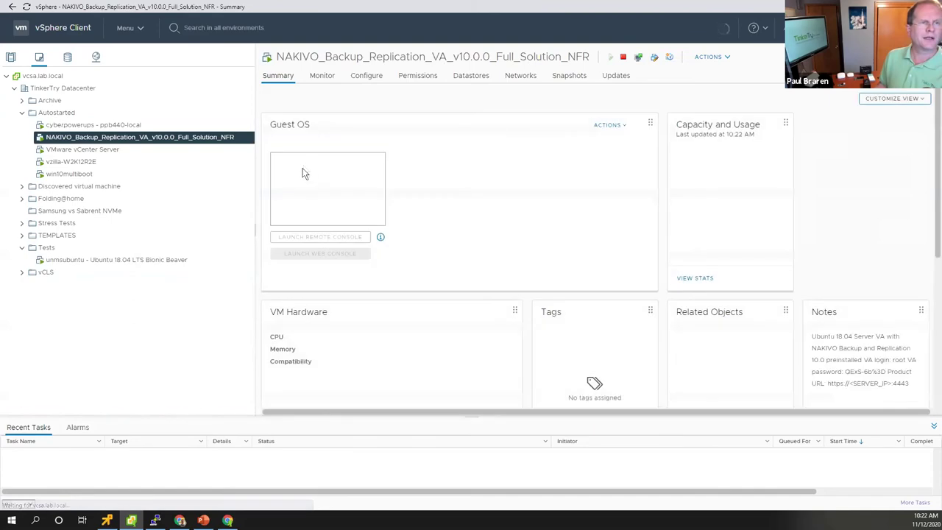
pyautogui.hotkey('alt', 'Tab')
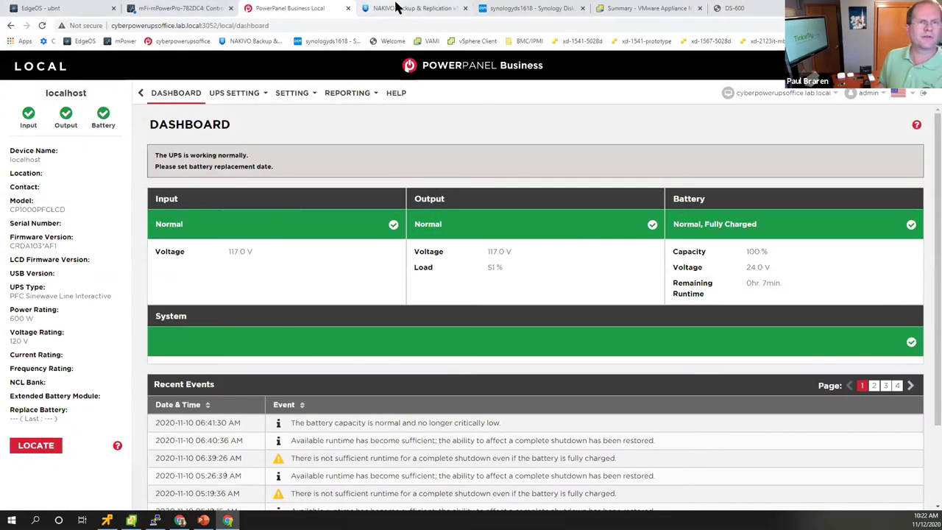
pyautogui.hotkey('ctrl', 'Tab')
# - Open the cyberpowerups backup job details in NAKIVO Backup & Replication
pyautogui.click(536, 313)
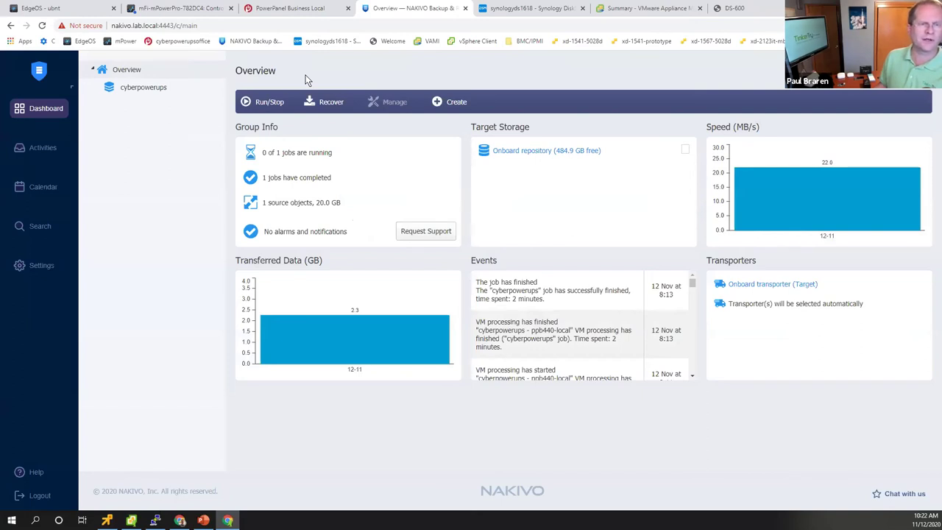
pyautogui.click(164, 89)
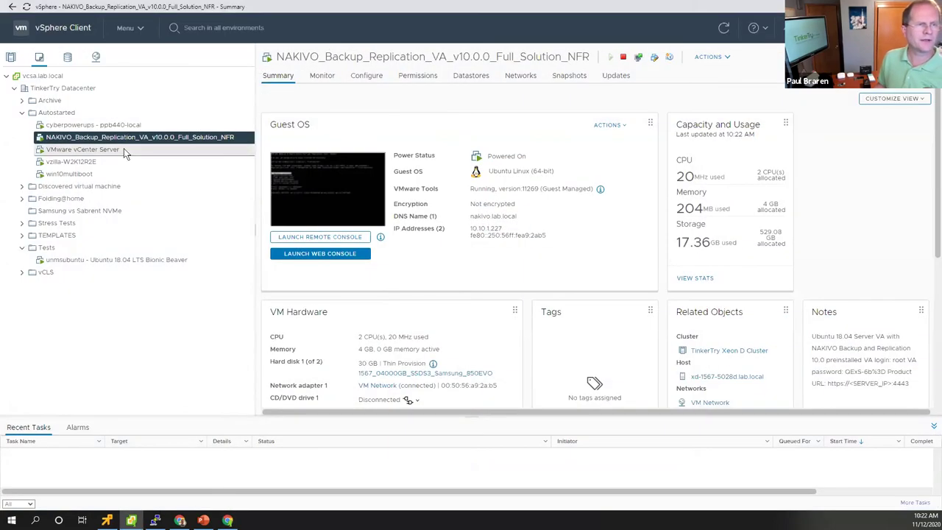
# - Show the VMware vCenter Server VM summary, then open a blank new tab in Chrome
pyautogui.click(124, 149)
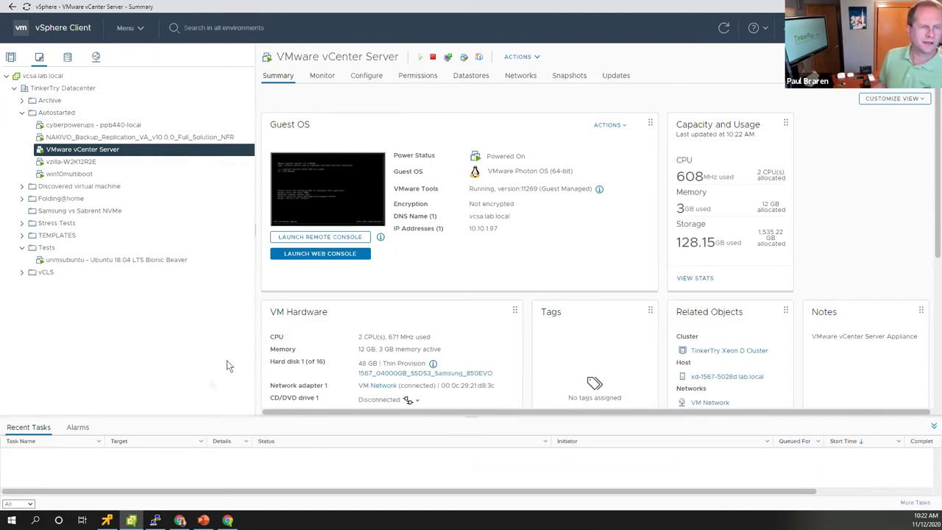
pyautogui.moveTo(107, 520)
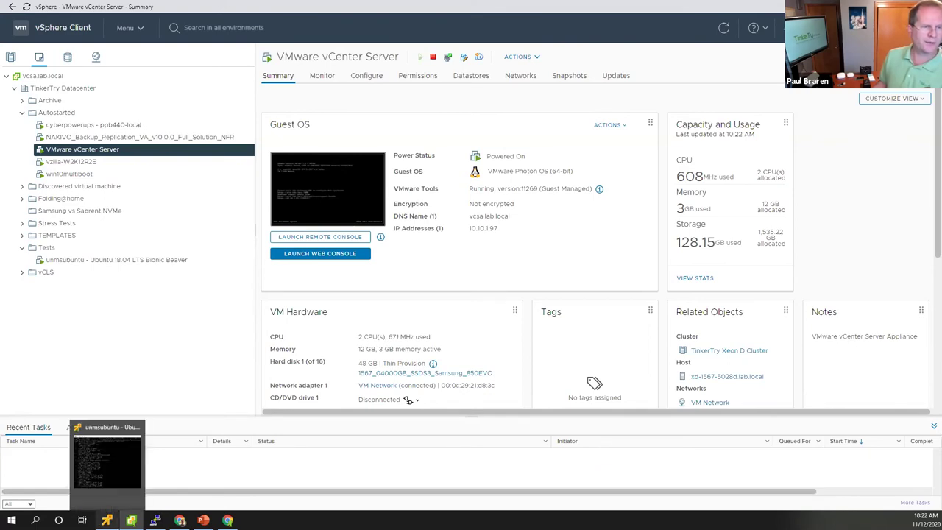
pyautogui.click(227, 520)
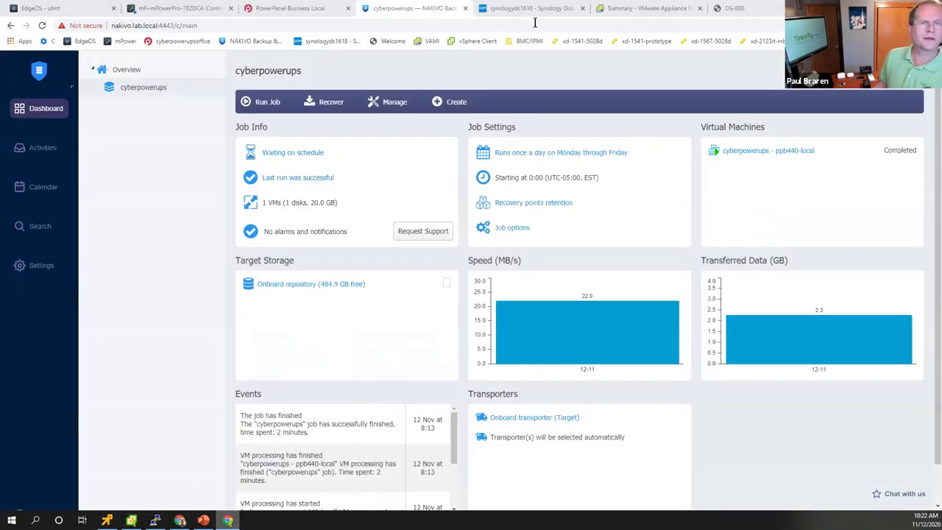
pyautogui.click(832, 8)
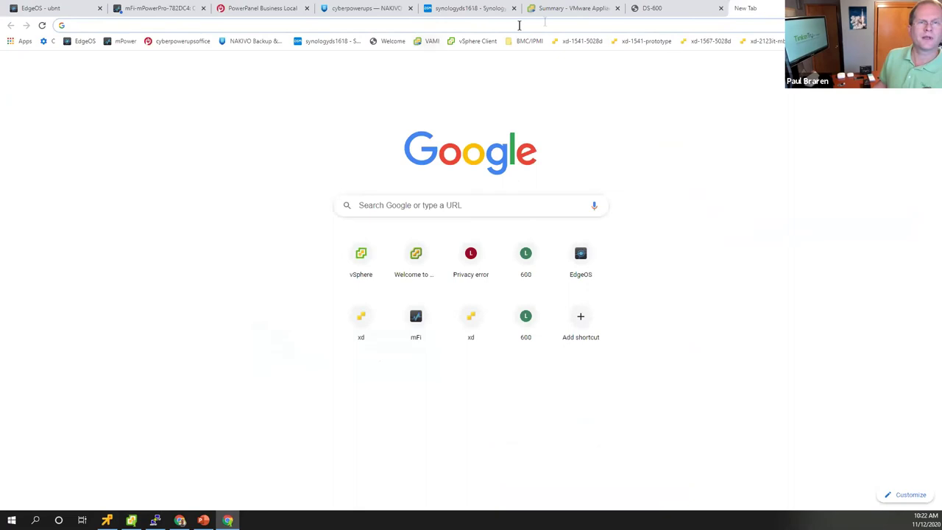
# - On the vCenter appliance page at port 5480, show updates for 7.0.1.00100: none applicable
pyautogui.click(574, 9)
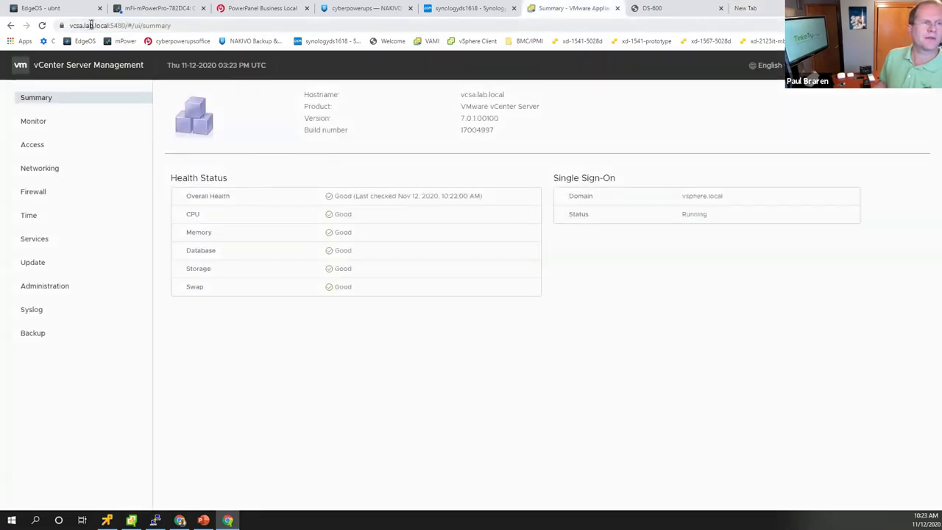
pyautogui.click(110, 25)
pyautogui.doubleClick(138, 25)
pyautogui.click(40, 261)
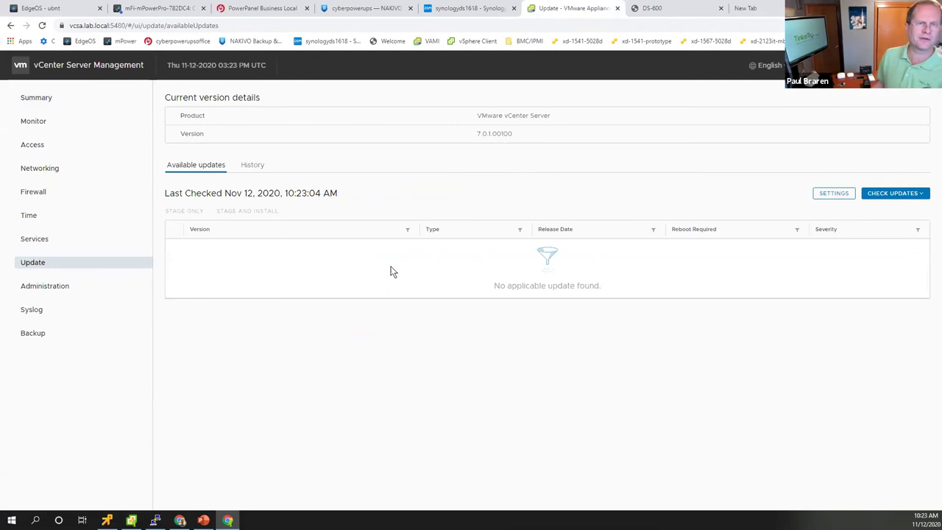
# - View the DS-600 System Status (version 1.4.1), then list the saved BMC/IPMI bookmarks
pyautogui.click(656, 10)
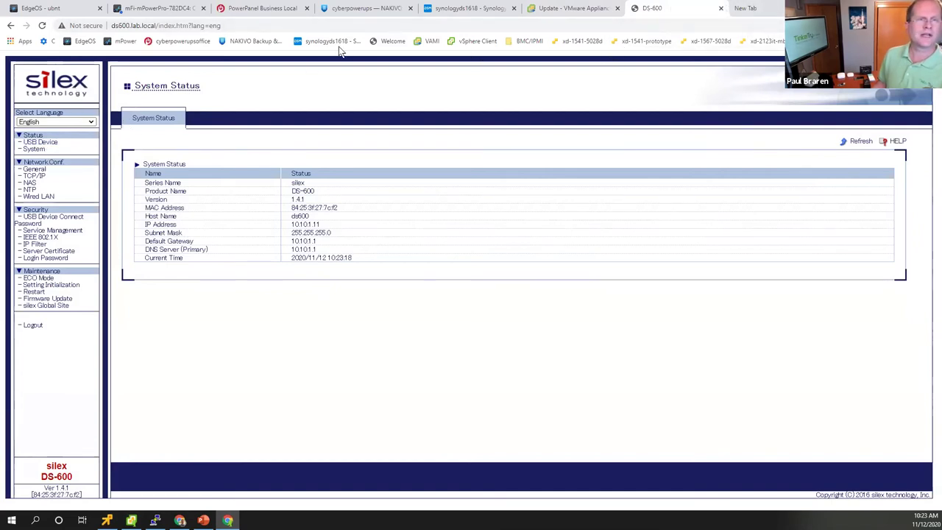
pyautogui.click(527, 42)
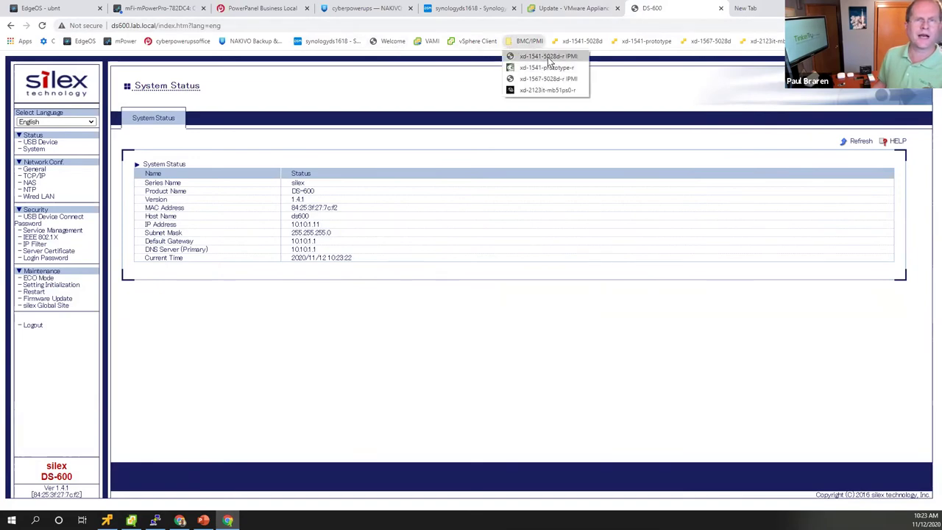
# - Log in to the xd-1541-5028d-r IPMI web interface with the admin credentials
pyautogui.click(549, 57)
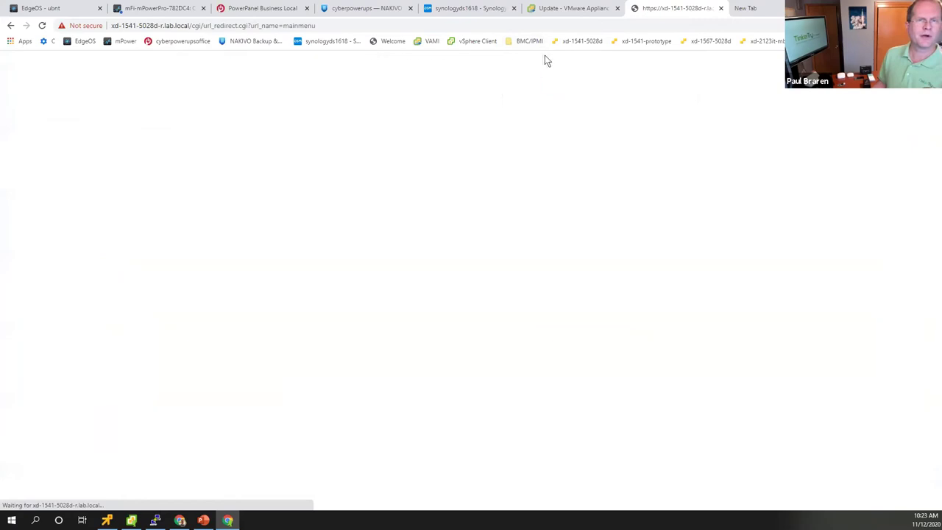
pyautogui.click(556, 91)
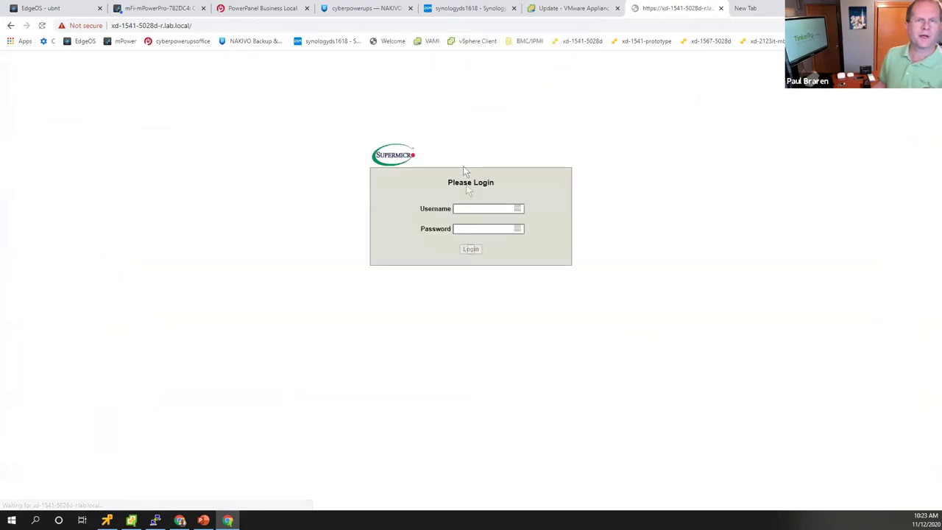
pyautogui.write('ADMIN')
pyautogui.press('Tab')
pyautogui.write('ADMIN')
pyautogui.press('Return')
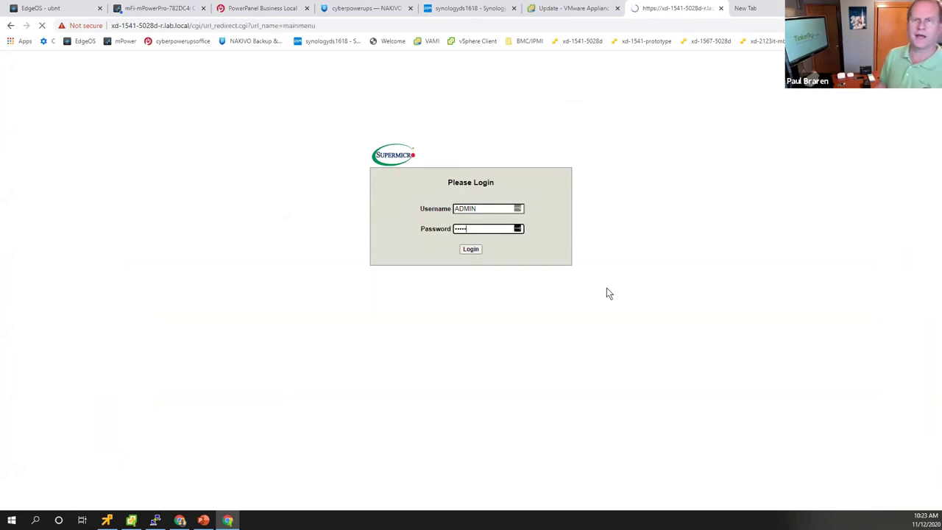
pyautogui.click(913, 25)
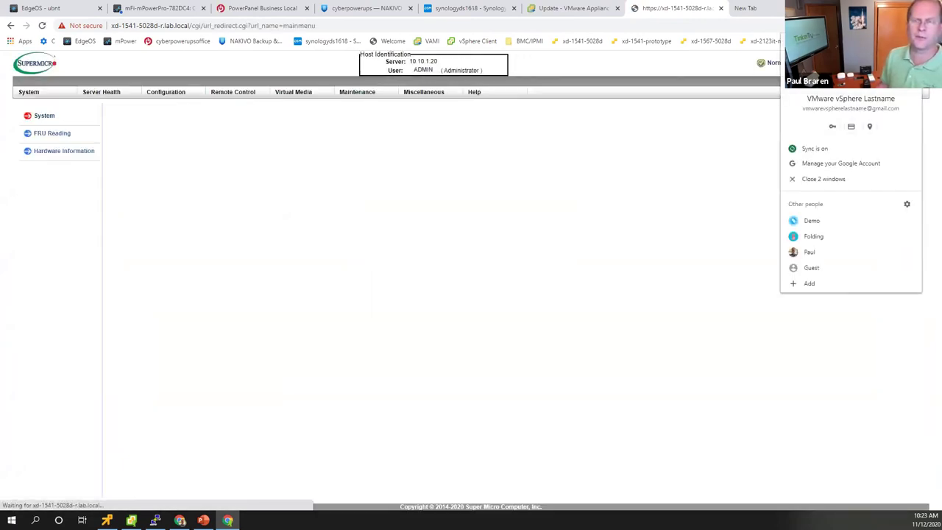
# - Review the IPMI System summary, close the spare blank tab, and return to vSphere Client
pyautogui.click(732, 192)
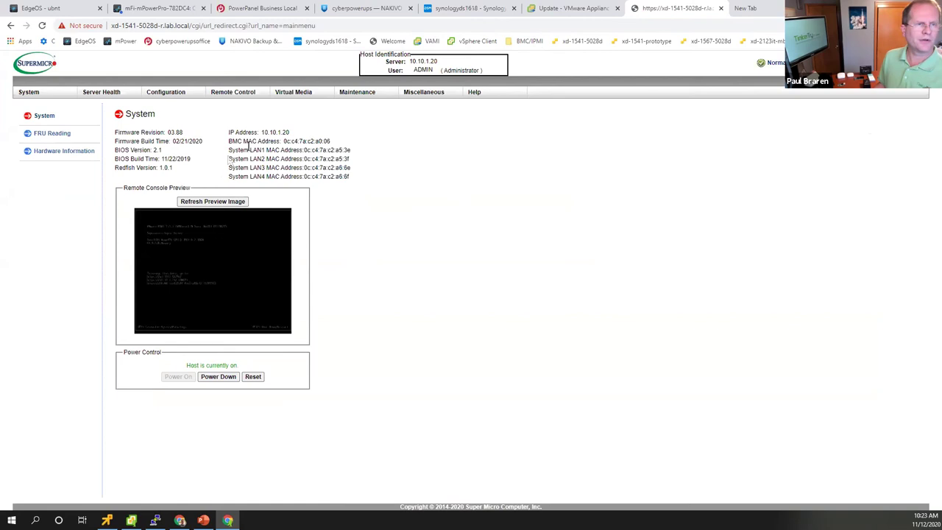
pyautogui.moveTo(241, 96)
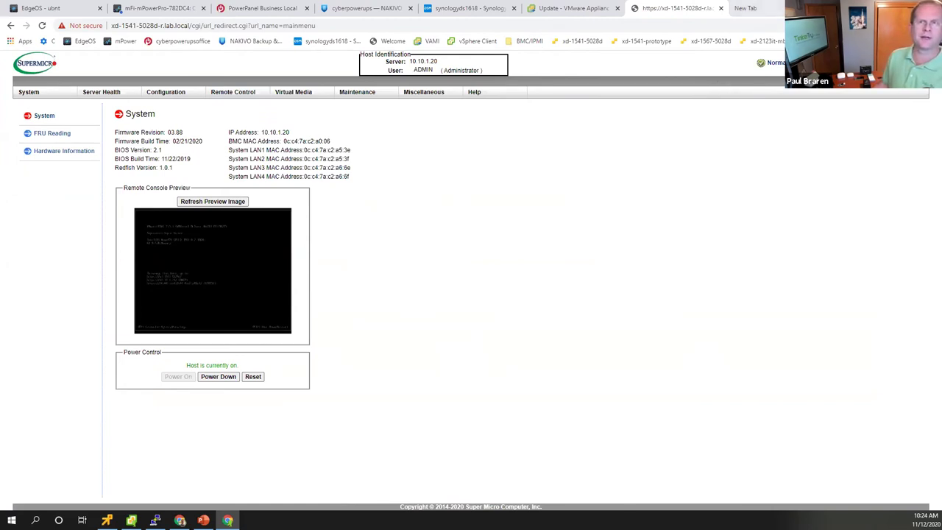
pyautogui.hotkey('ctrl', 'Tab')
pyautogui.hotkey('ctrl', 'w')
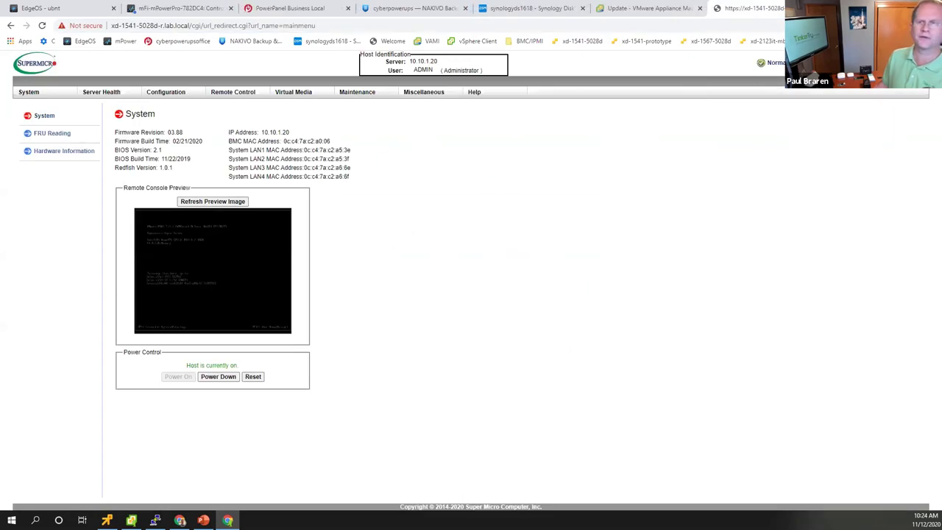
pyautogui.hotkey('alt', 'Tab')
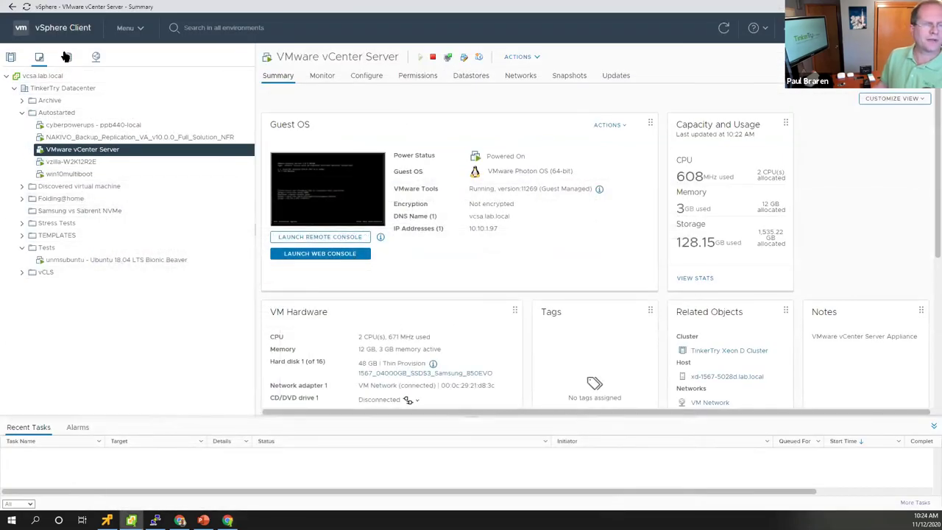
# - Show the vcsa.lab.local summary, and close the Send Feedback form without sending
pyautogui.click(18, 76)
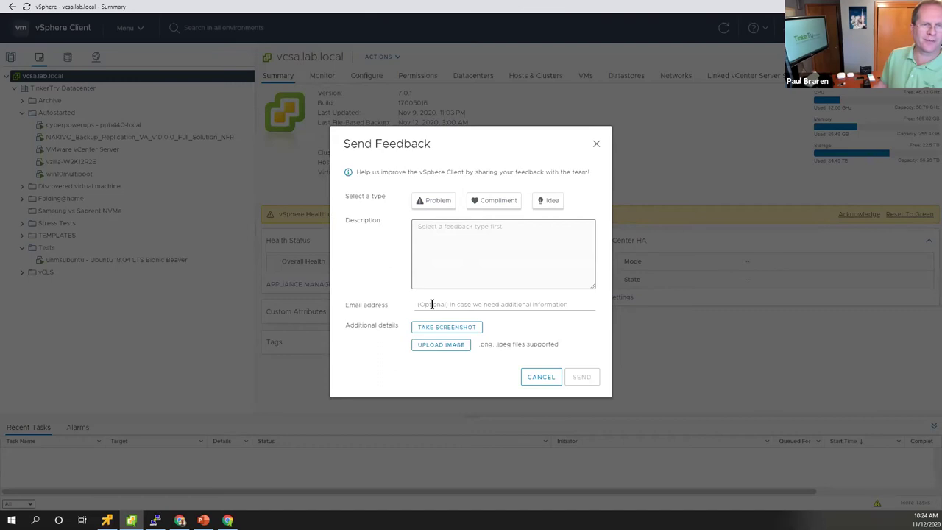
pyautogui.click(432, 302)
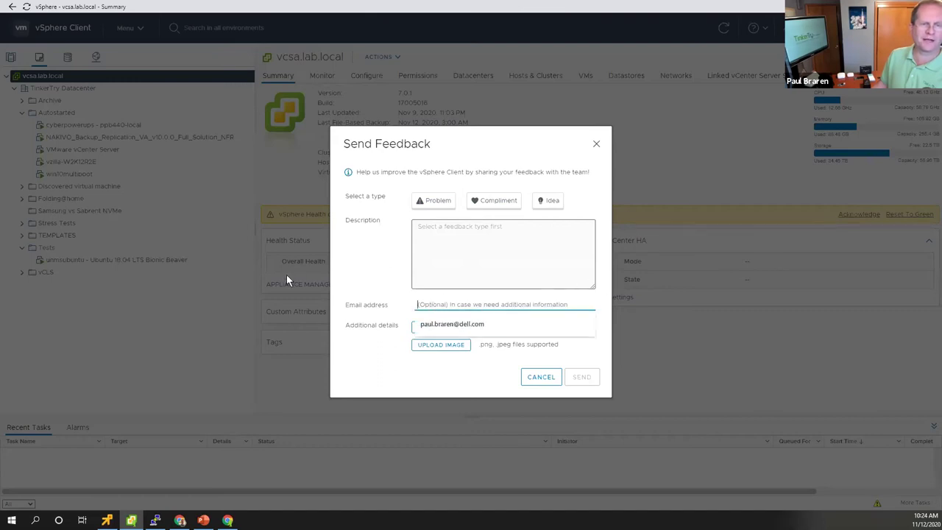
pyautogui.click(337, 242)
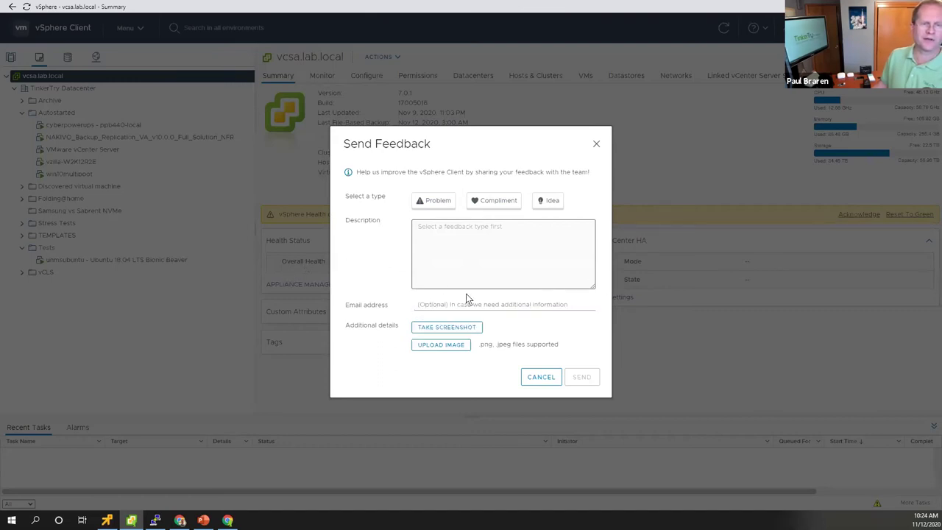
pyautogui.click(597, 145)
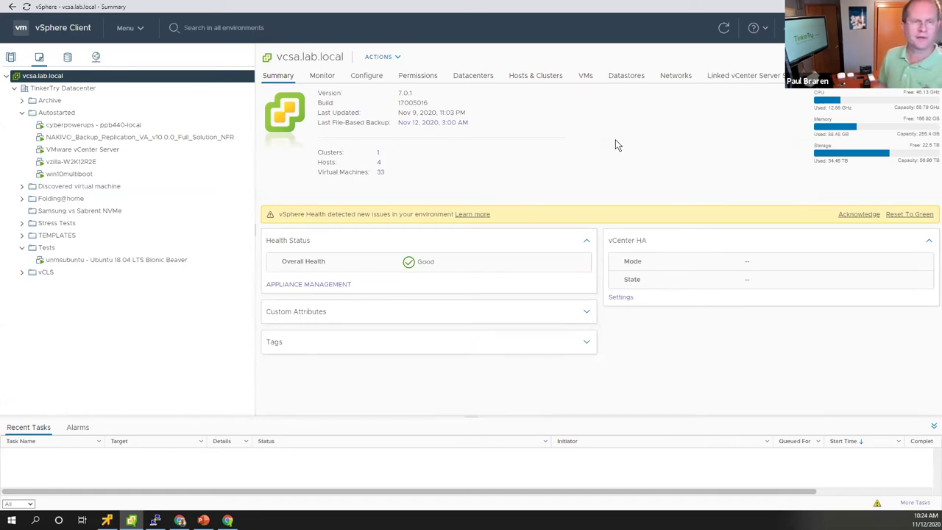
# - Browse TinkerTry's vSphere 7 article category, then go to the TinkerTry YouTube channel
pyautogui.hotkey('alt', 'Tab')
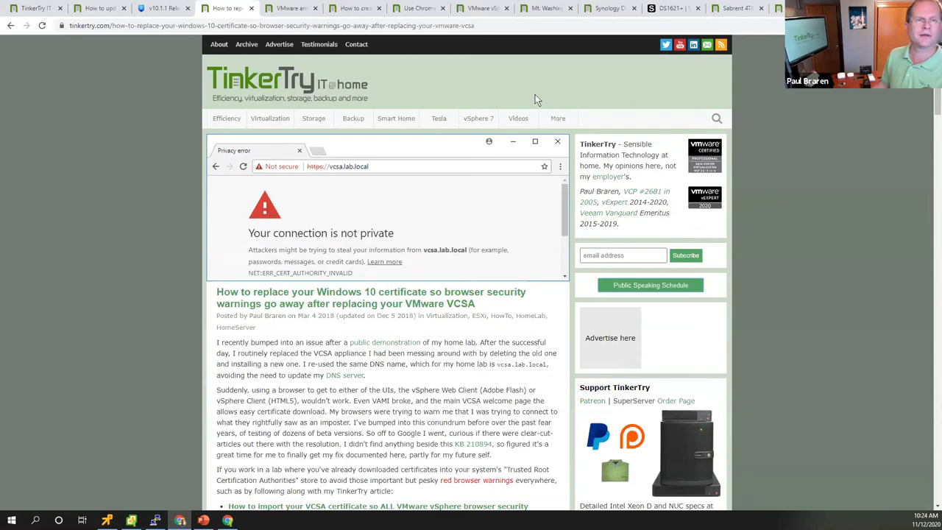
pyautogui.click(486, 118)
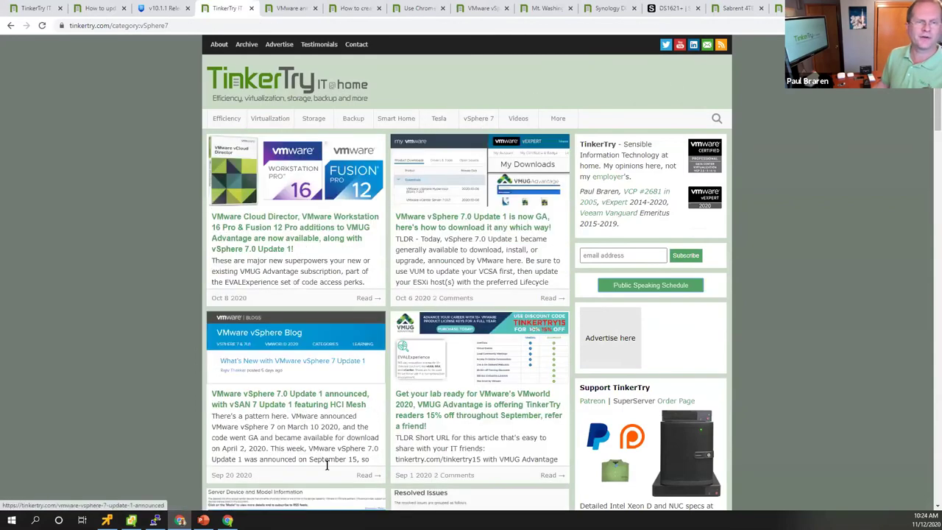
pyautogui.scroll(-3, 488, 309)
pyautogui.scroll(-15, 492, 326)
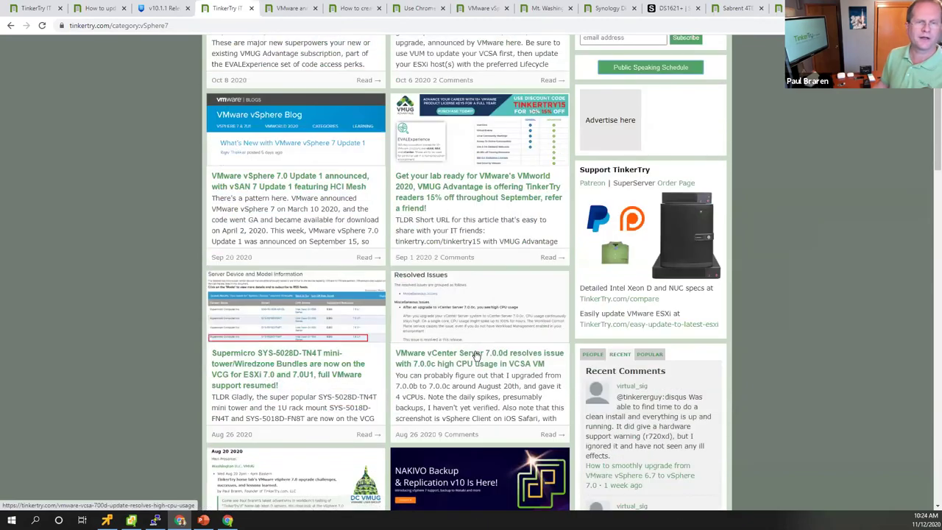
pyautogui.scroll(18, 477, 356)
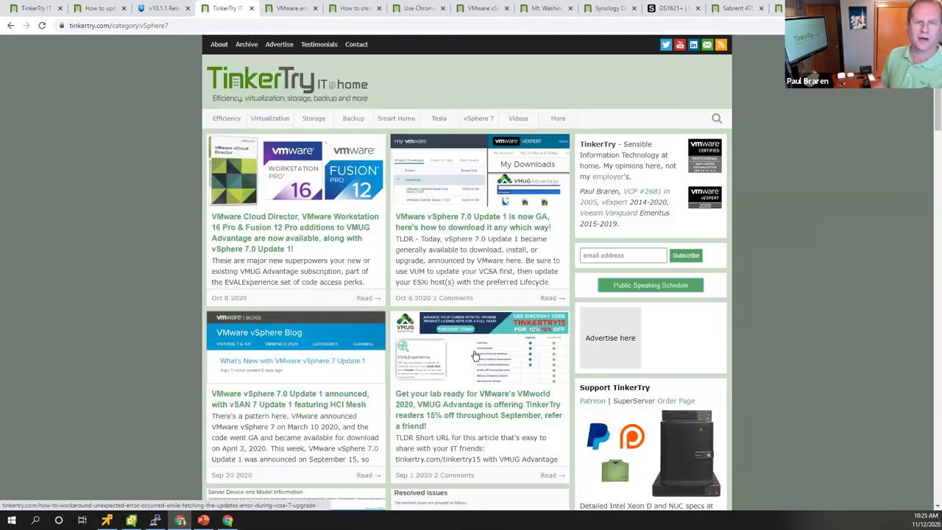
pyautogui.click(531, 116)
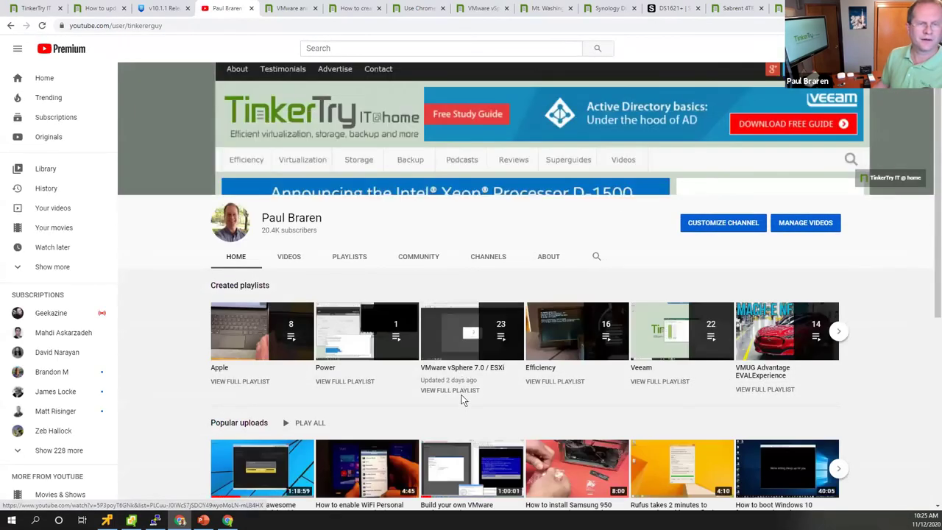
# - Open the full VMware vSphere 7.0 / ESXi playlist and scroll through its 23 videos
pyautogui.click(465, 392)
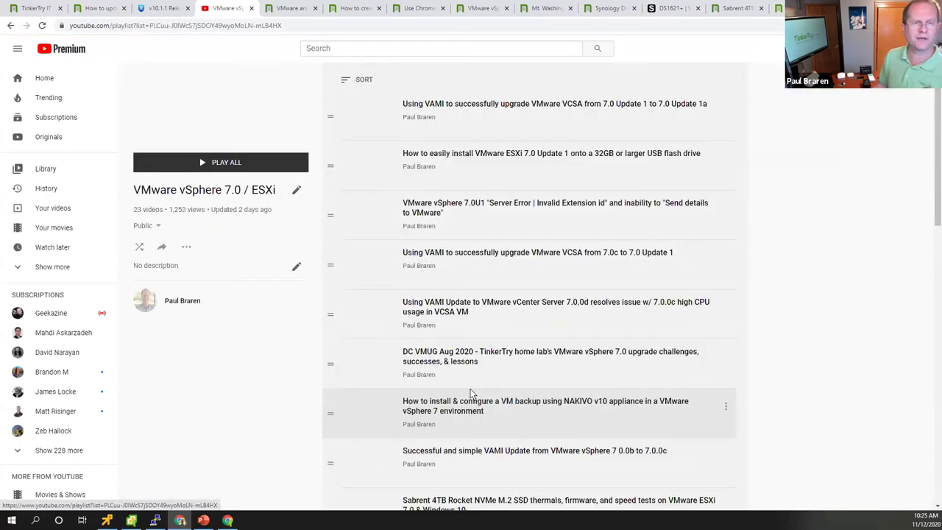
pyautogui.scroll(-2, 479, 398)
pyautogui.scroll(2, 520, 434)
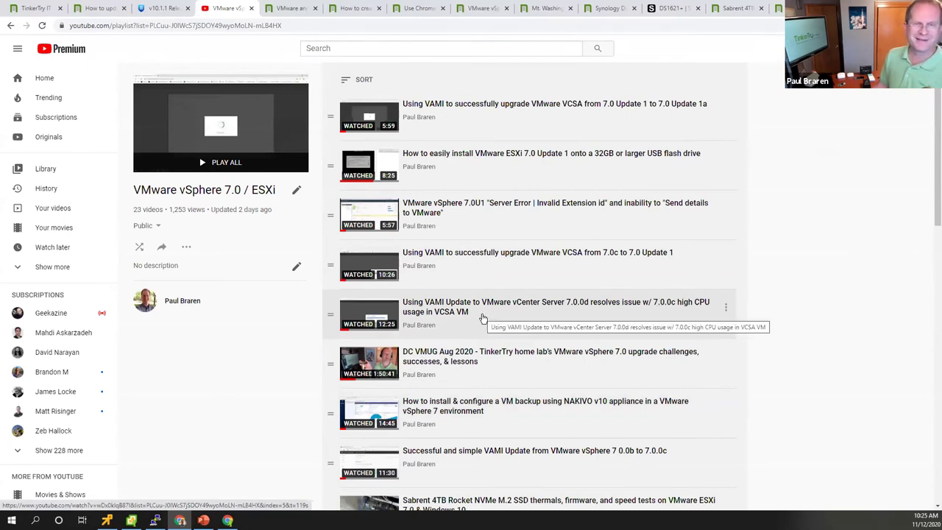
pyautogui.scroll(-1, 516, 246)
pyautogui.scroll(-4, 516, 246)
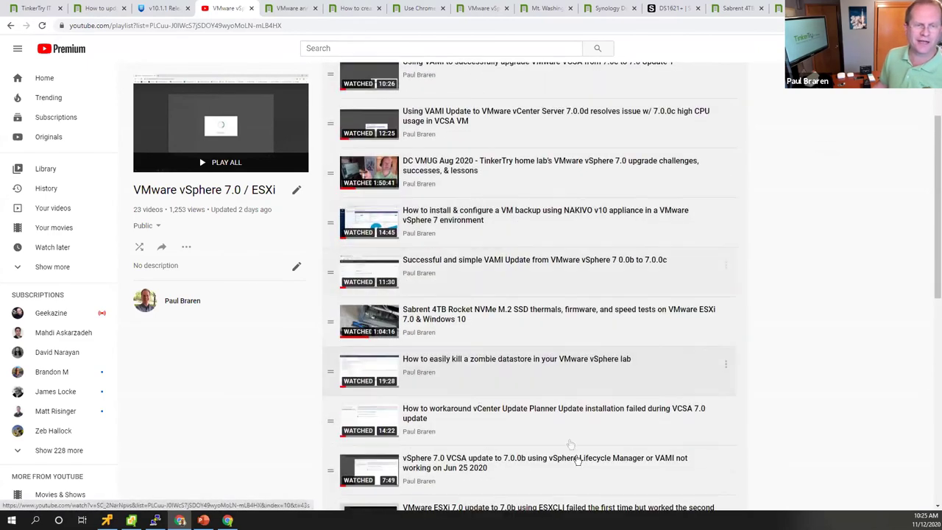
pyautogui.scroll(-1, 572, 448)
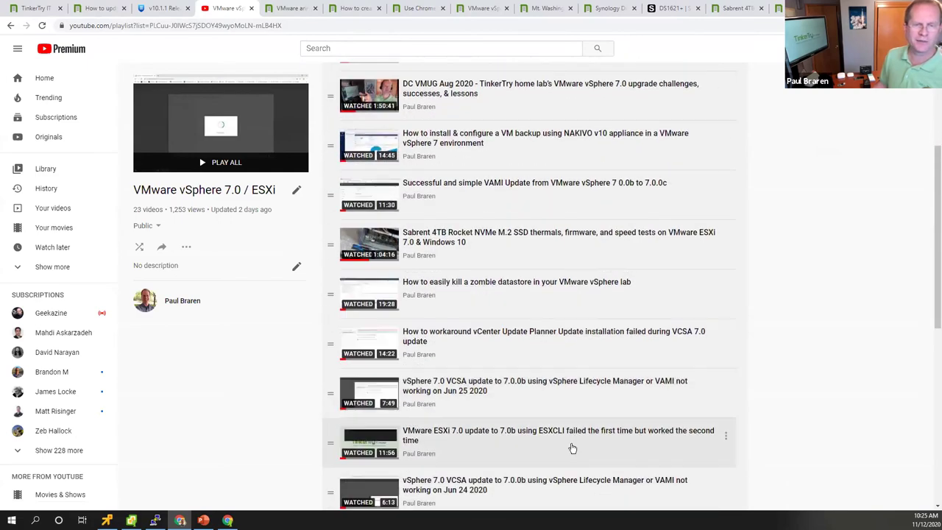
pyautogui.scroll(-1, 573, 448)
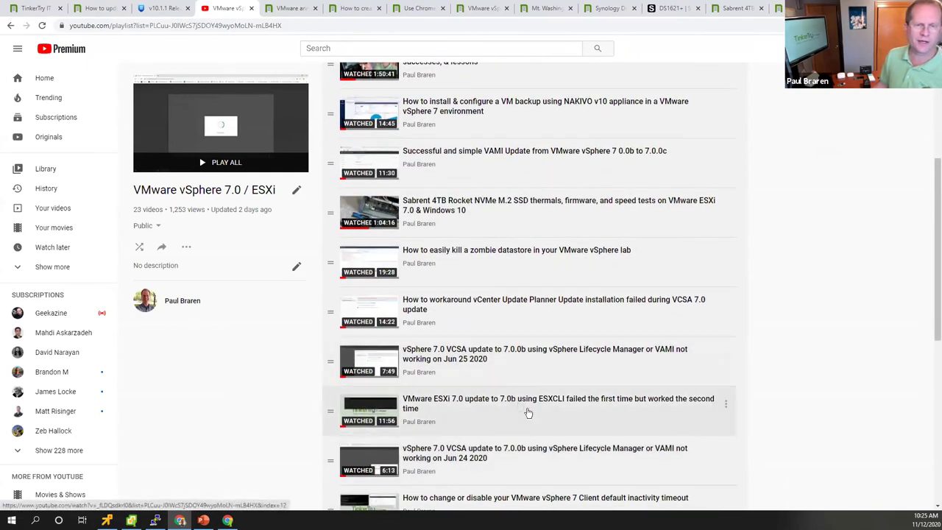
pyautogui.scroll(-1, 545, 397)
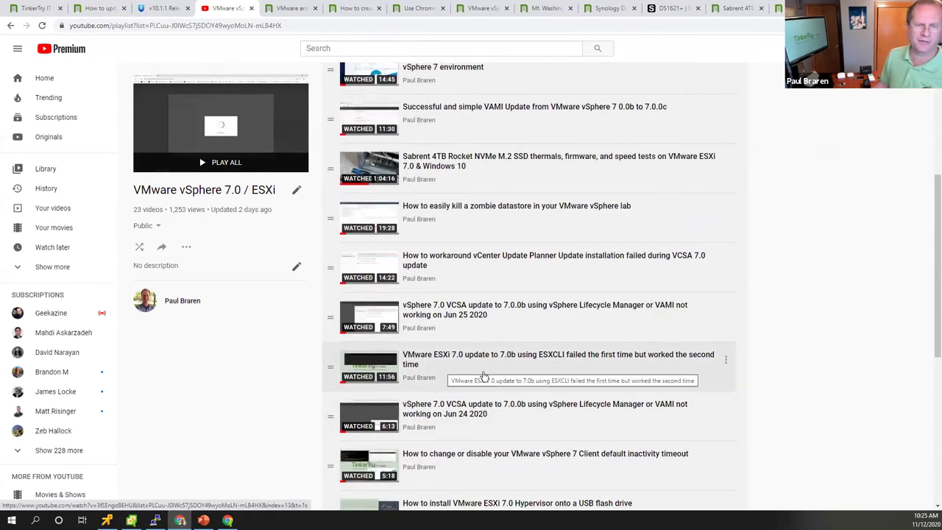
pyautogui.scroll(-4, 478, 372)
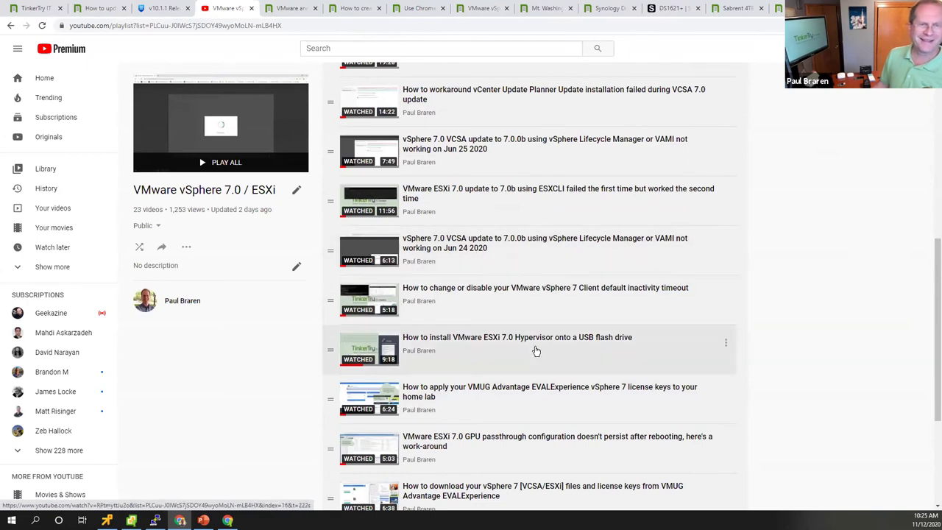
# - Play and pause the Jun 24 2020 VCSA update video, return to the playlist, then to vSphere Client
pyautogui.click(490, 249)
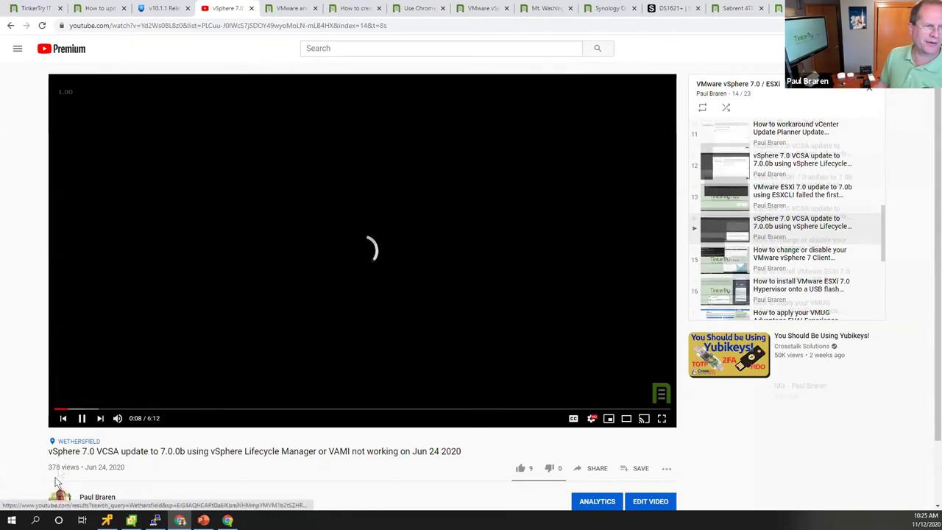
pyautogui.click(205, 338)
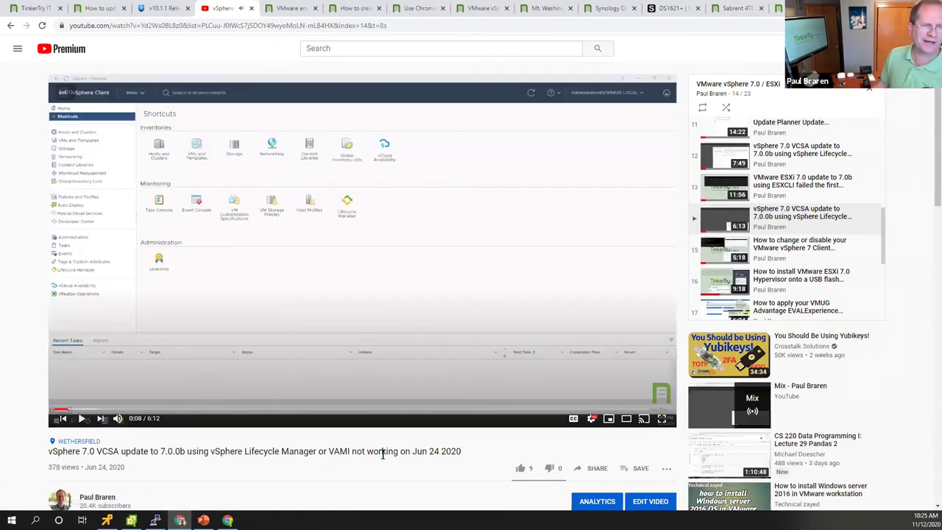
pyautogui.scroll(-1, 384, 310)
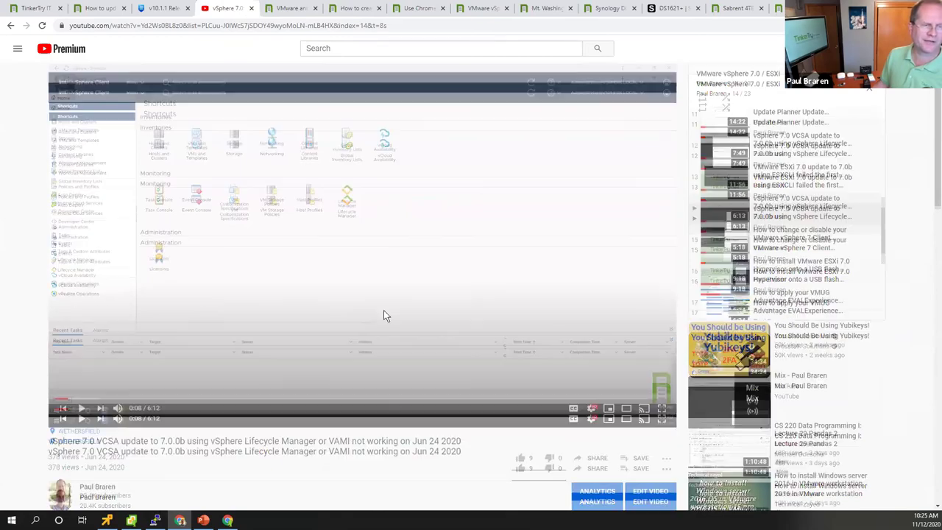
pyautogui.scroll(-2, 383, 310)
pyautogui.hotkey('alt', 'Left')
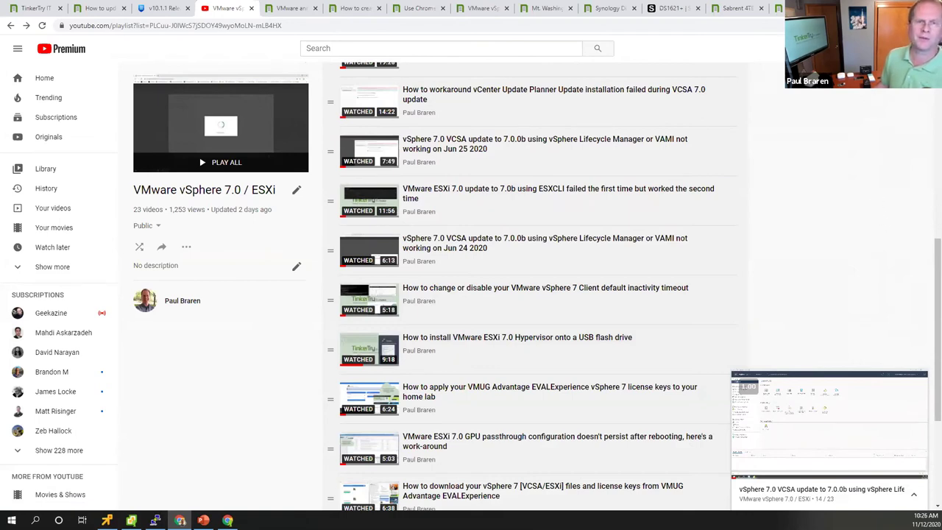
pyautogui.hotkey('alt', 'Tab')
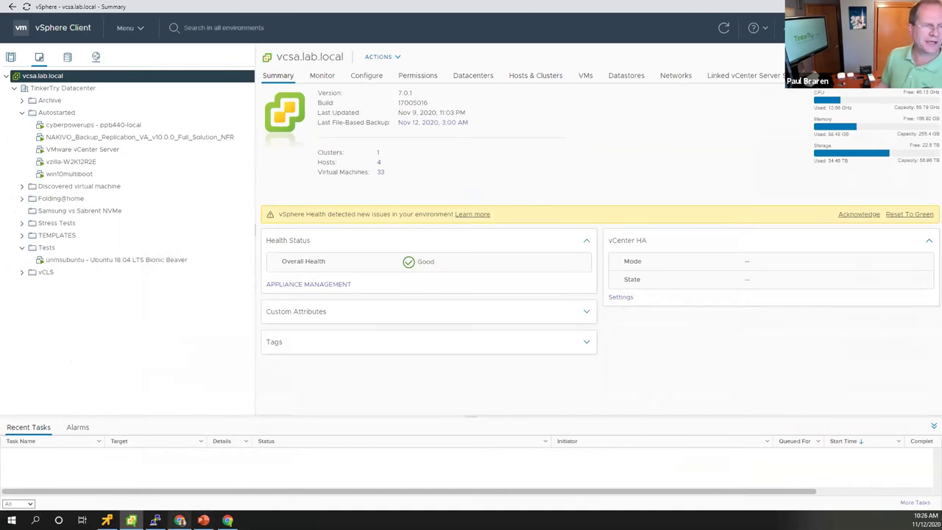
# - Show the synologyds1618 DSM desktop with System Health reporting Healthy
pyautogui.click(228, 521)
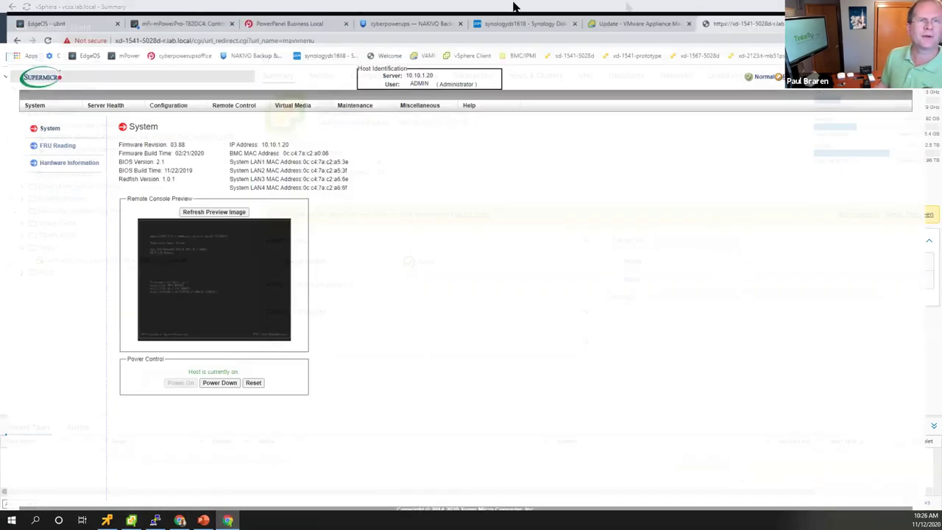
pyautogui.click(505, 8)
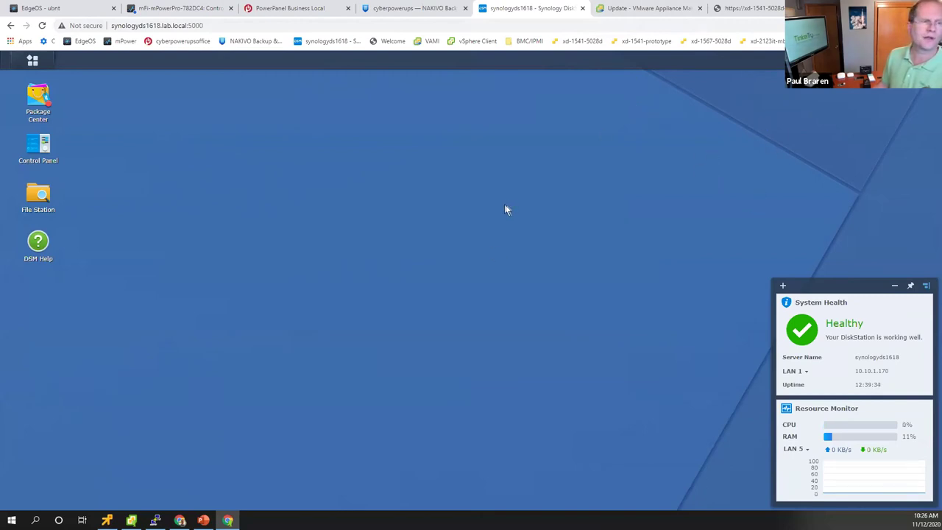
# - Show the Supermicro IPMI System page for 10.10.1.20: firmware 03.88, host on
pyautogui.click(674, 8)
pyautogui.click(758, 8)
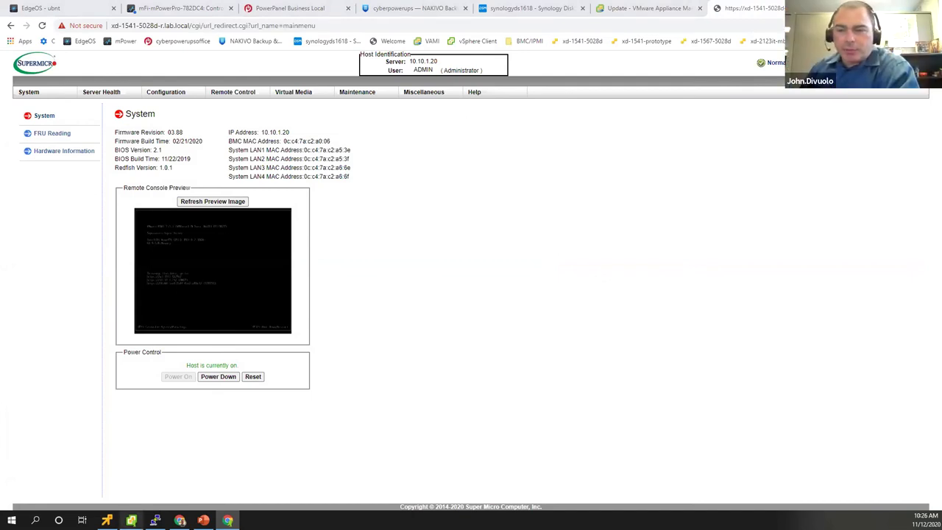
# - Switch back to vSphere Client's vcsa.lab.local summary with 4 hosts and 33 VMs
pyautogui.hotkey('alt', 'Tab')
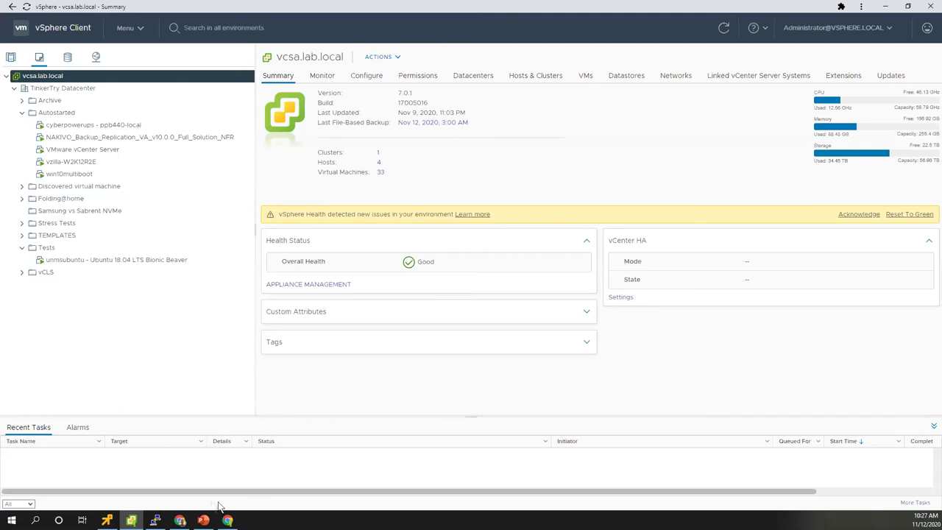
# - Start the first vSphere 7.0 playlist video (VAMI upgrade) on YouTube, pause it, and return to vSphere Client
pyautogui.click(180, 521)
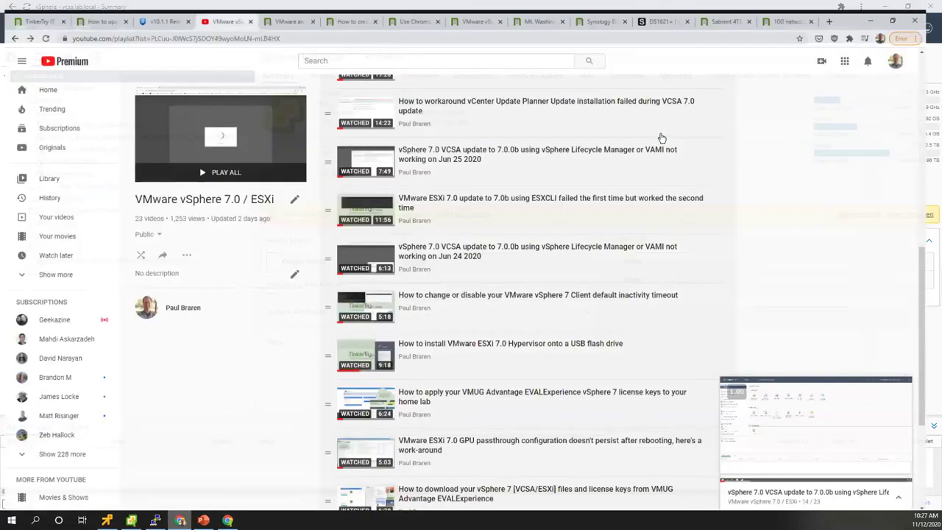
pyautogui.scroll(8, 658, 136)
pyautogui.click(584, 103)
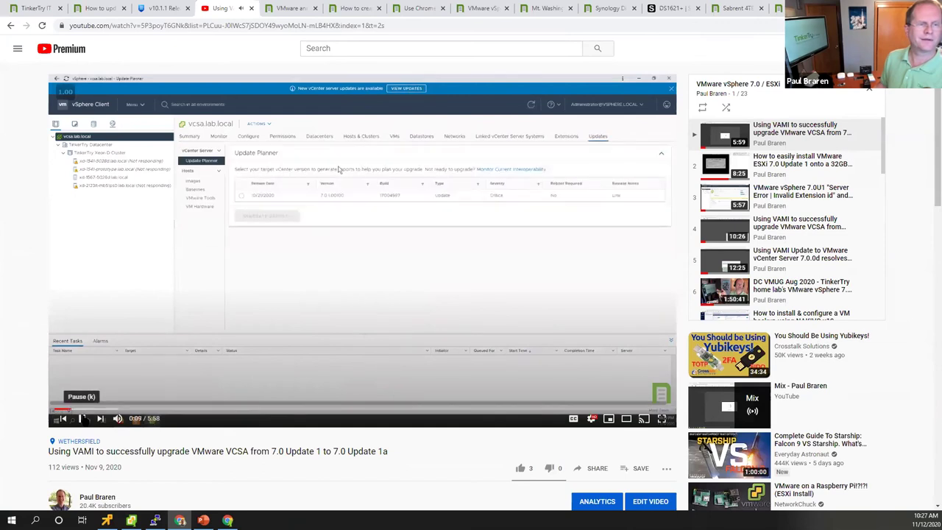
pyautogui.click(82, 418)
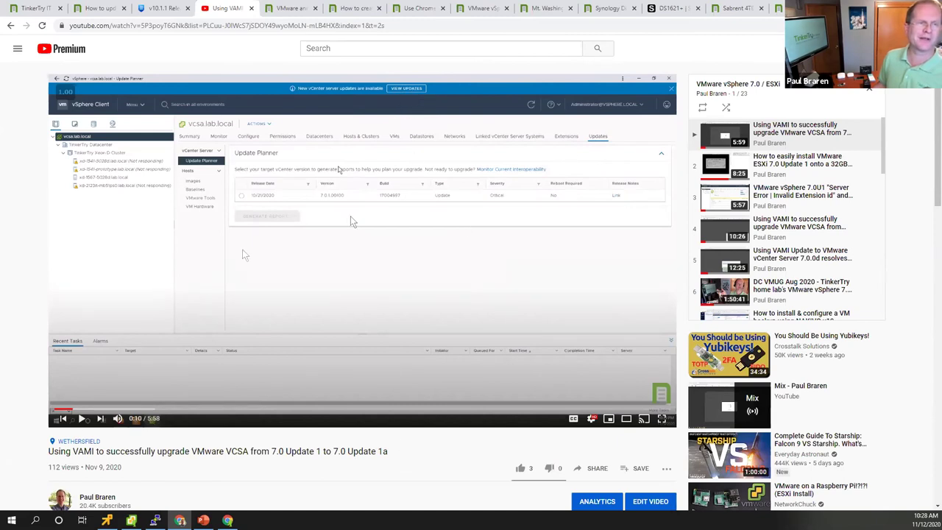
pyautogui.hotkey('alt', 'Tab')
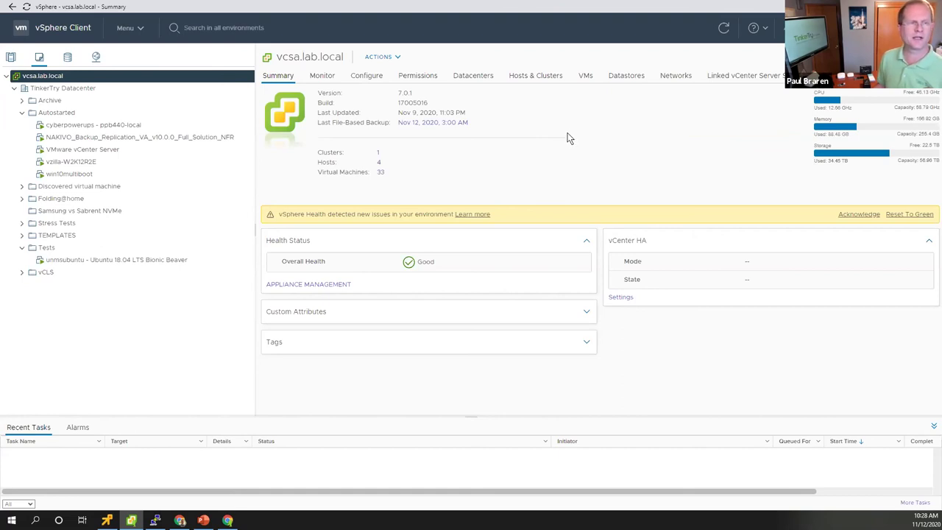
# - Browse the datastore files and networking inventory in vSphere Client, then open a new Chrome tab
pyautogui.click(68, 58)
pyautogui.click(96, 57)
pyautogui.click(55, 76)
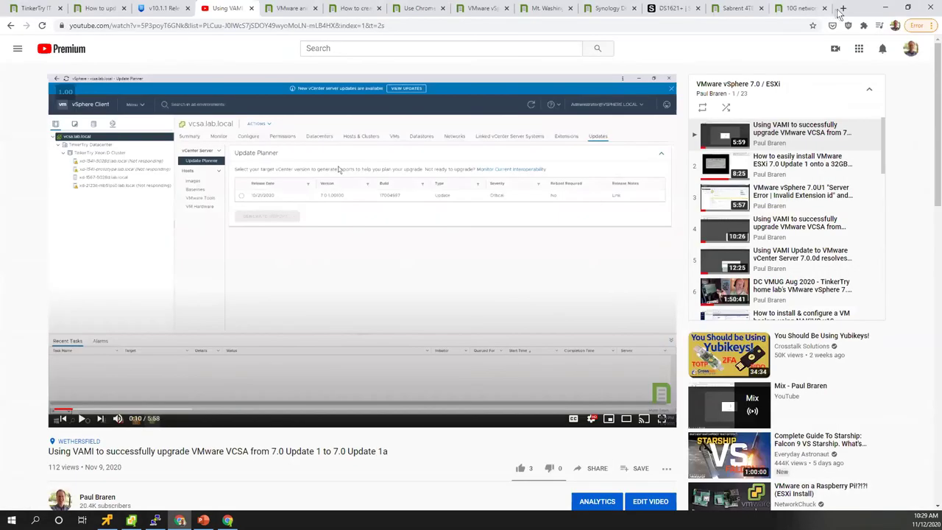
pyautogui.click(843, 8)
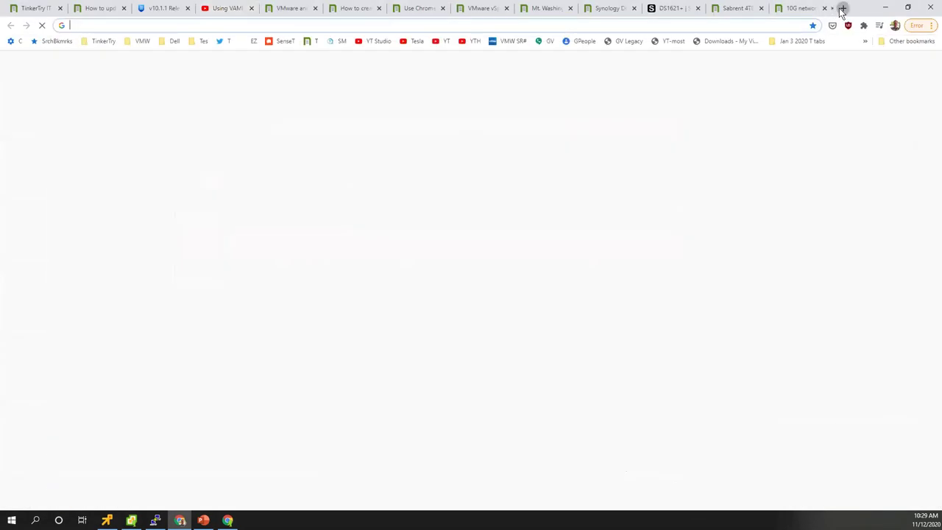
# - Open the CyberPower UPS article from TinkerTry's Superguides list
pyautogui.click(312, 42)
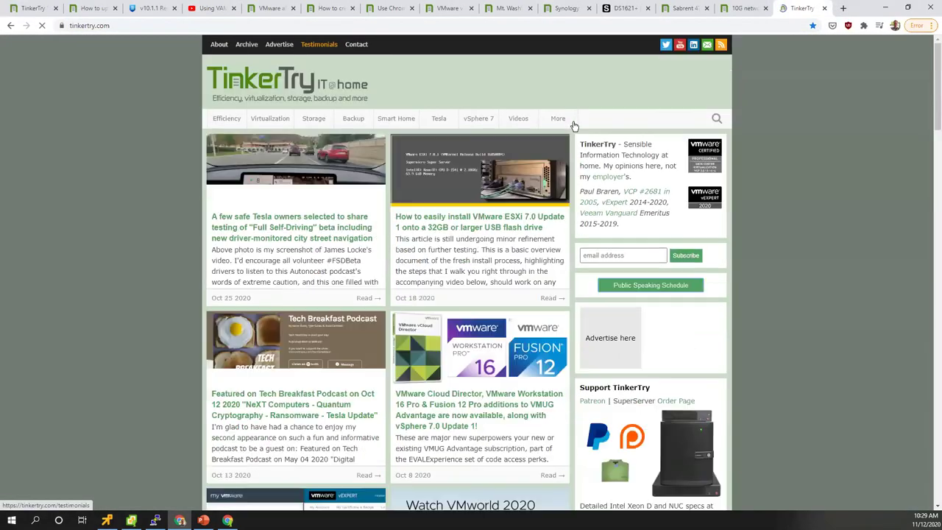
pyautogui.click(559, 119)
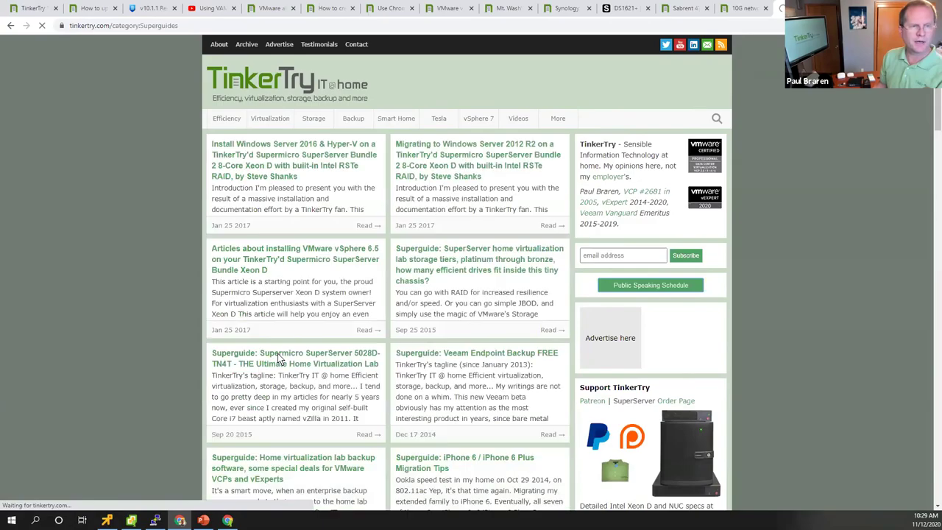
pyautogui.scroll(-5, 177, 317)
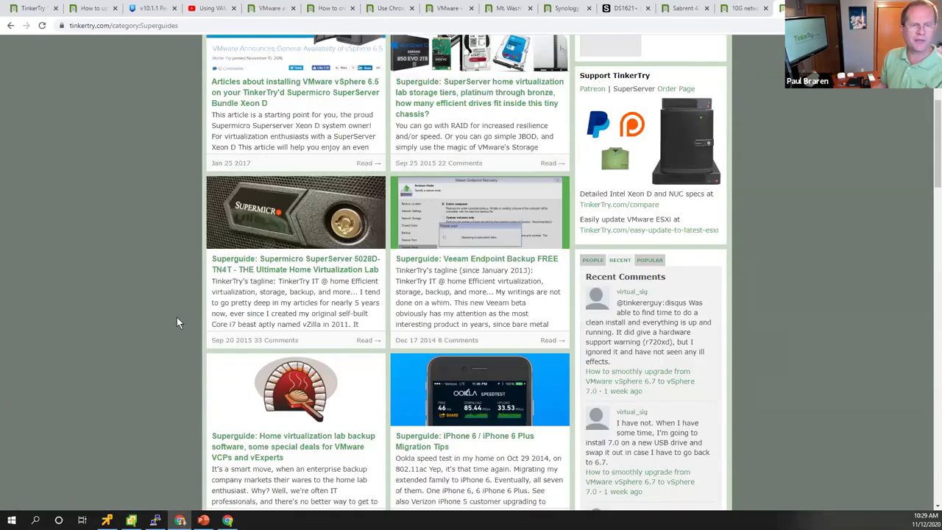
pyautogui.scroll(-4, 181, 312)
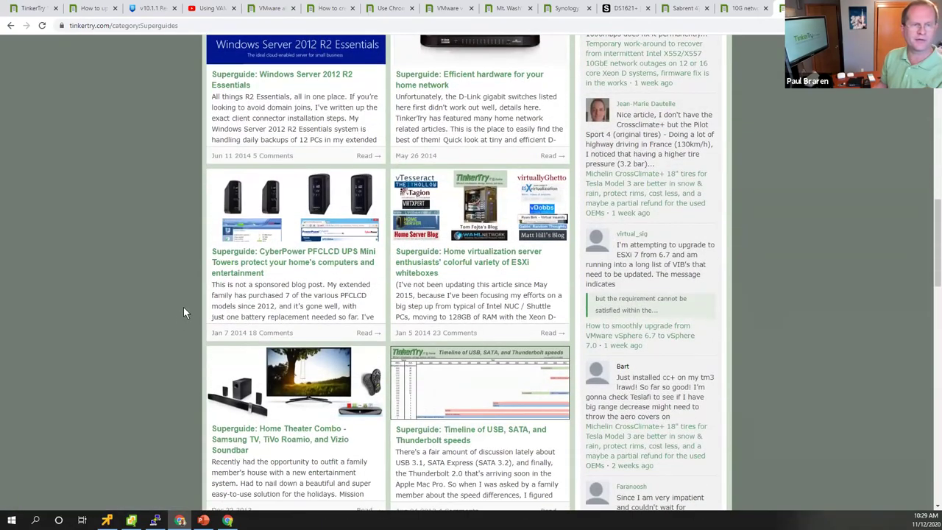
pyautogui.scroll(-4, 184, 306)
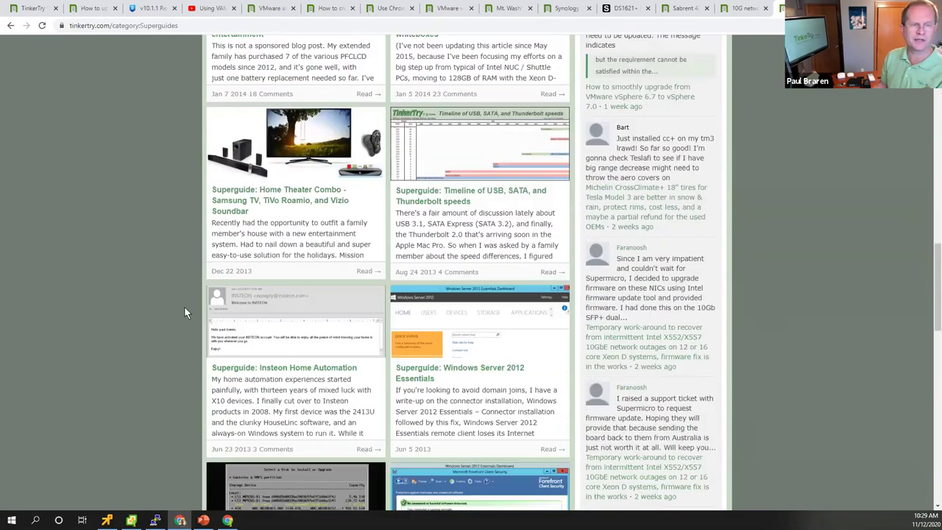
pyautogui.scroll(3, 184, 306)
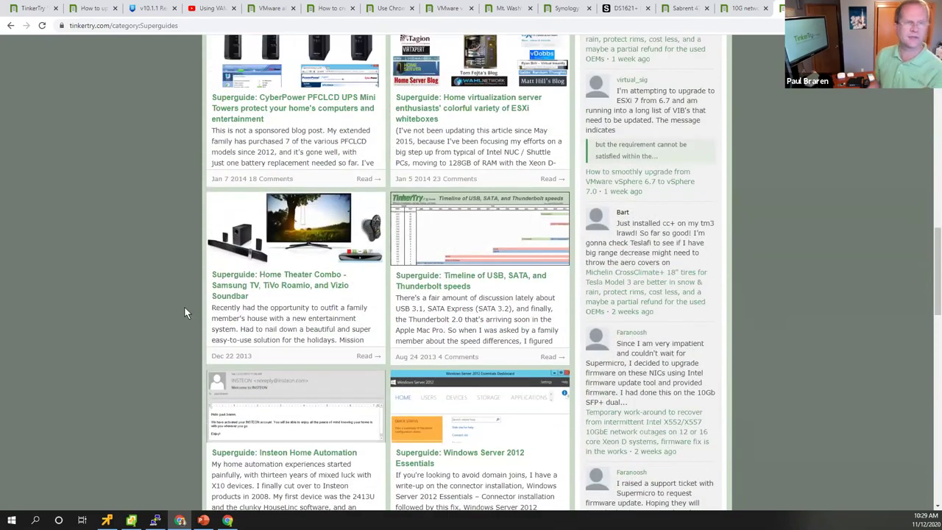
pyautogui.scroll(-10, 184, 311)
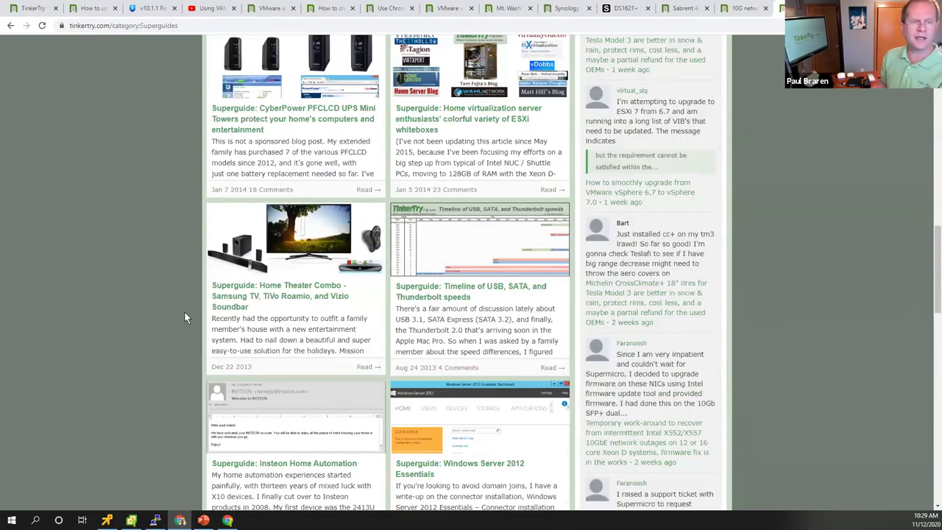
pyautogui.scroll(10, 184, 312)
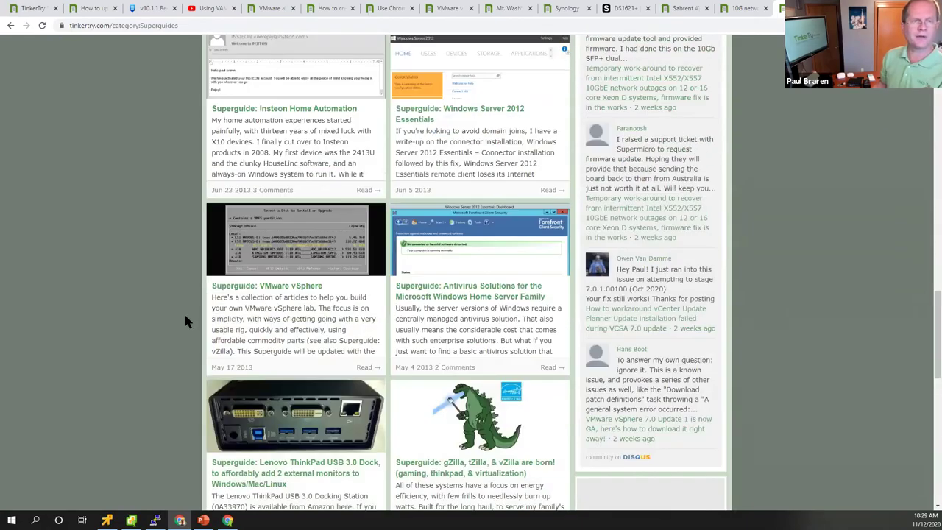
pyautogui.scroll(3, 195, 307)
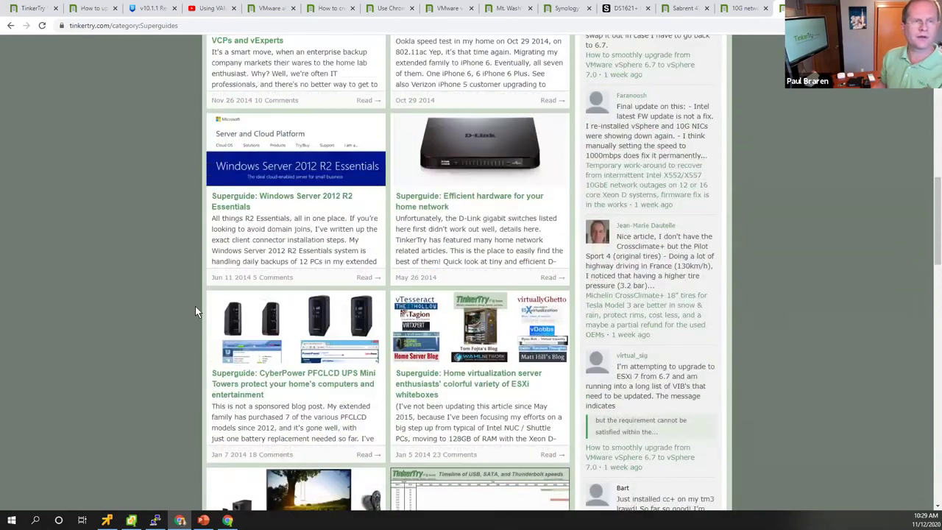
pyautogui.scroll(1, 195, 309)
pyautogui.scroll(-3, 195, 310)
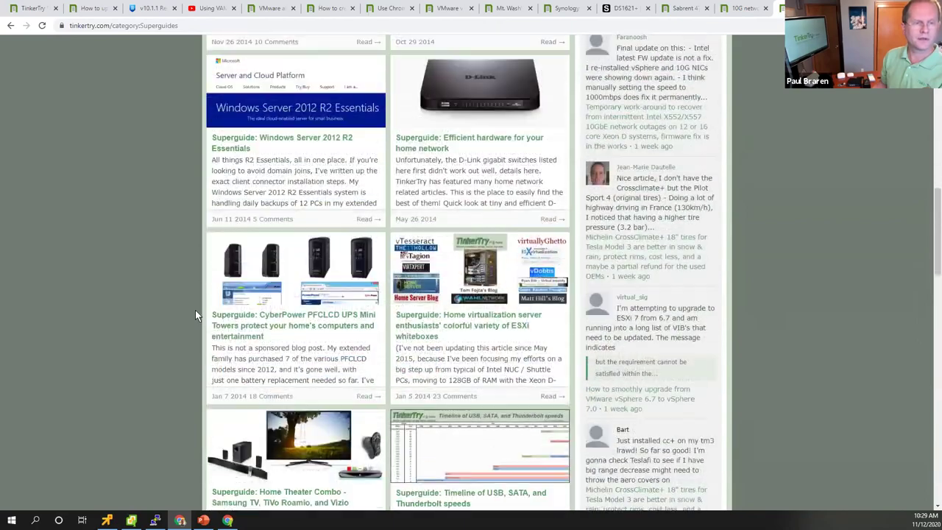
pyautogui.click(304, 288)
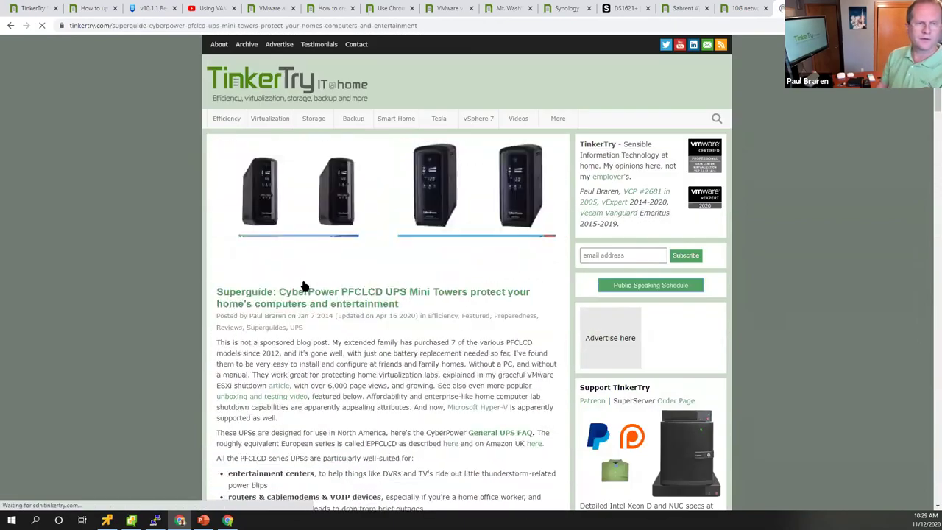
# - Find 'ESXi' in the article, open the linked ESXi shutdown article, then return to the slideshow
pyautogui.hotkey('ctrl', 'f')
pyautogui.write('ess')
pyautogui.press('BackSpace')
pyautogui.write('Xi')
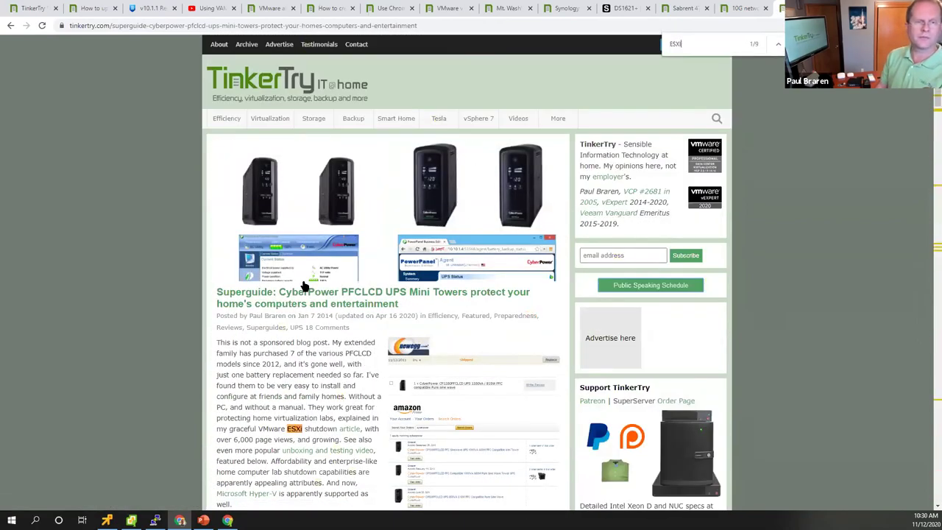
pyautogui.click(351, 430)
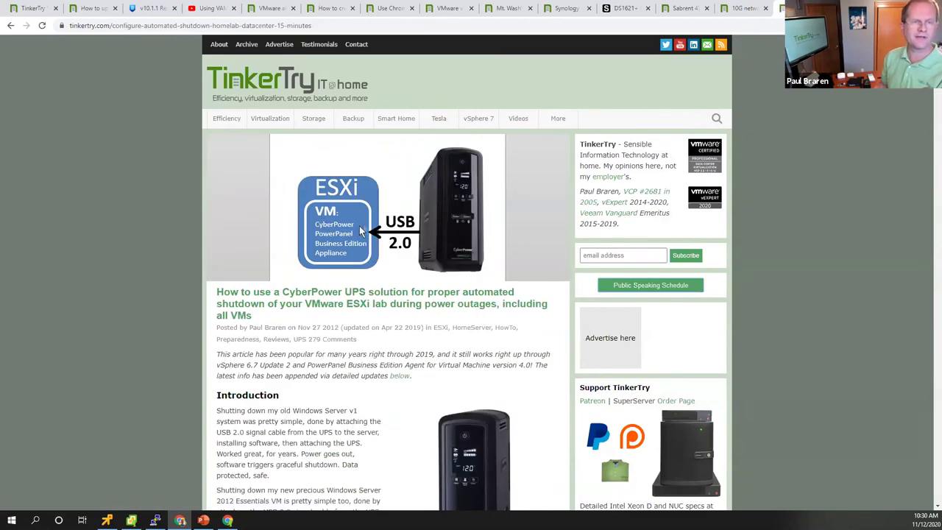
pyautogui.click(305, 25)
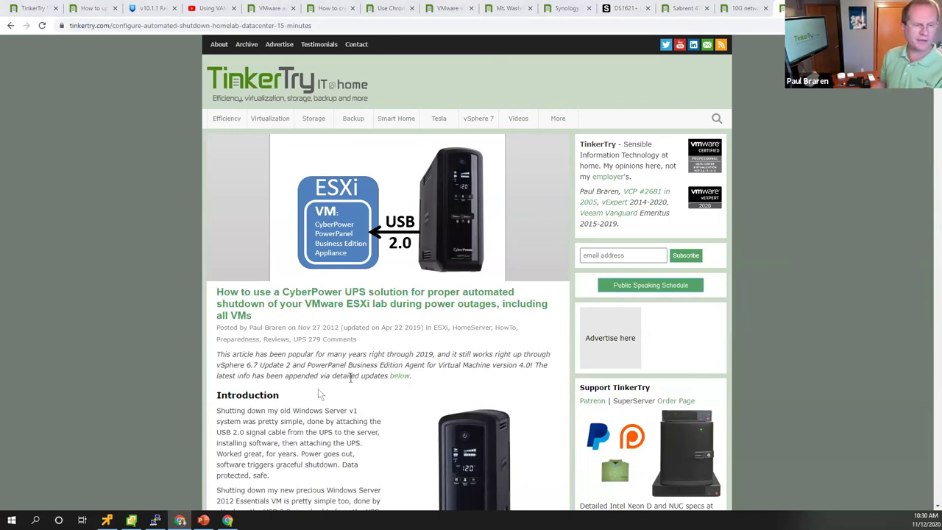
pyautogui.click(203, 520)
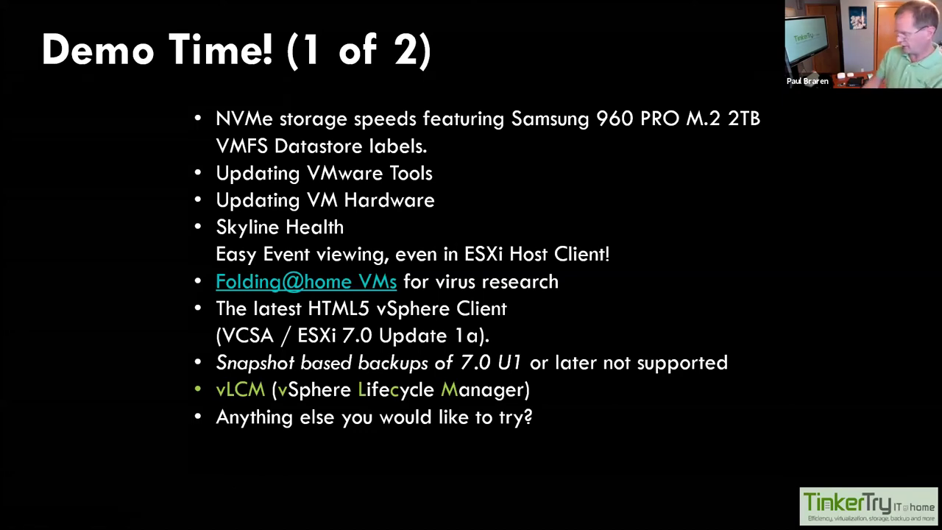
# - Advance the slideshow to the Issues & Workarounds slide about 10G cables, 10G NICs and 1G slowdowns
pyautogui.press('Right')
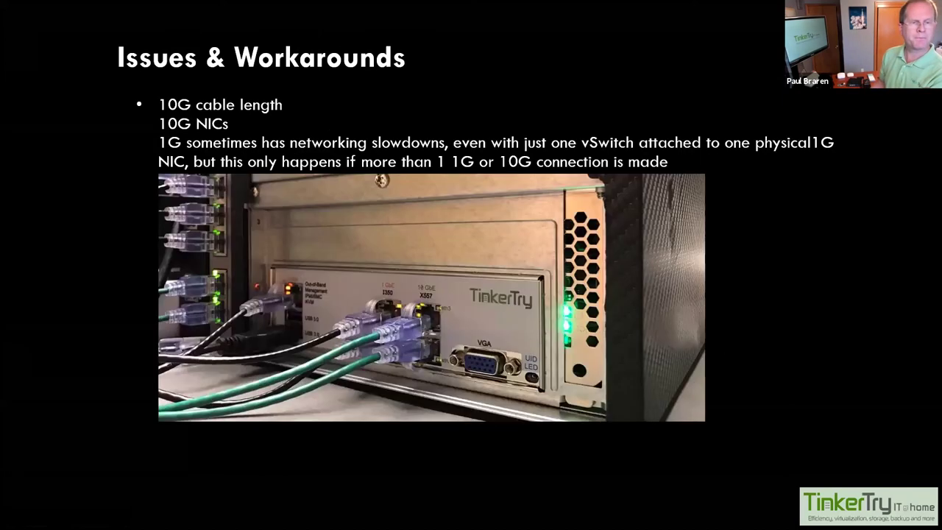